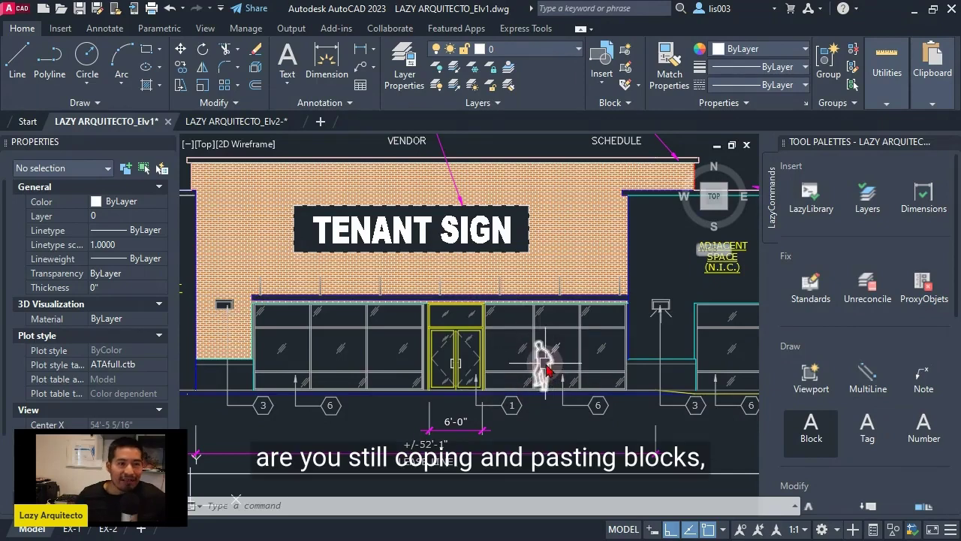
Step: Copy the person figure from the Elv1 drawing and paste it onto the ground line beside the middle brick column in Elv2
{"action": "left_click", "coordinate": [547, 369]}
{"action": "scroll", "coordinate": [556, 372], "scroll_direction": "up", "scroll_amount": 2}
{"action": "key", "text": "ctrl+c"}
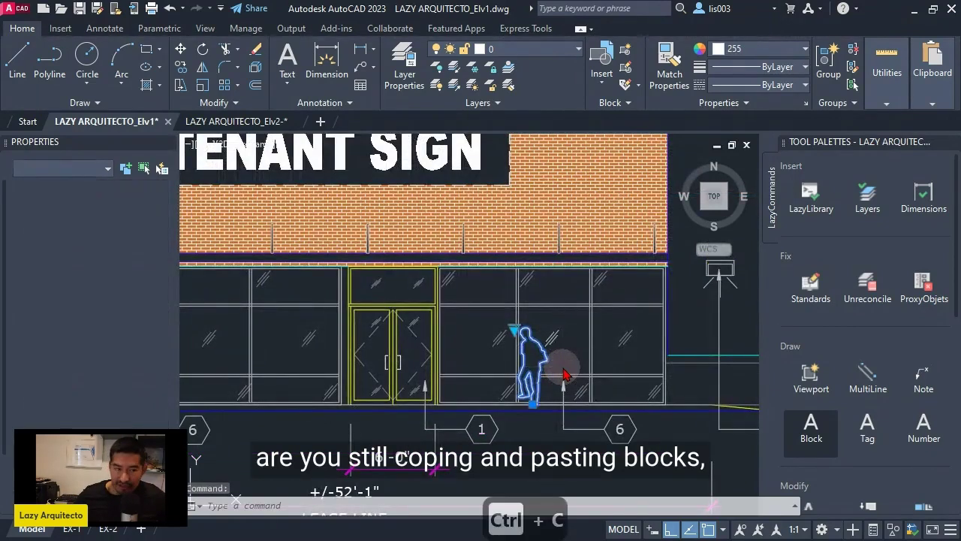
{"action": "left_click", "coordinate": [236, 121]}
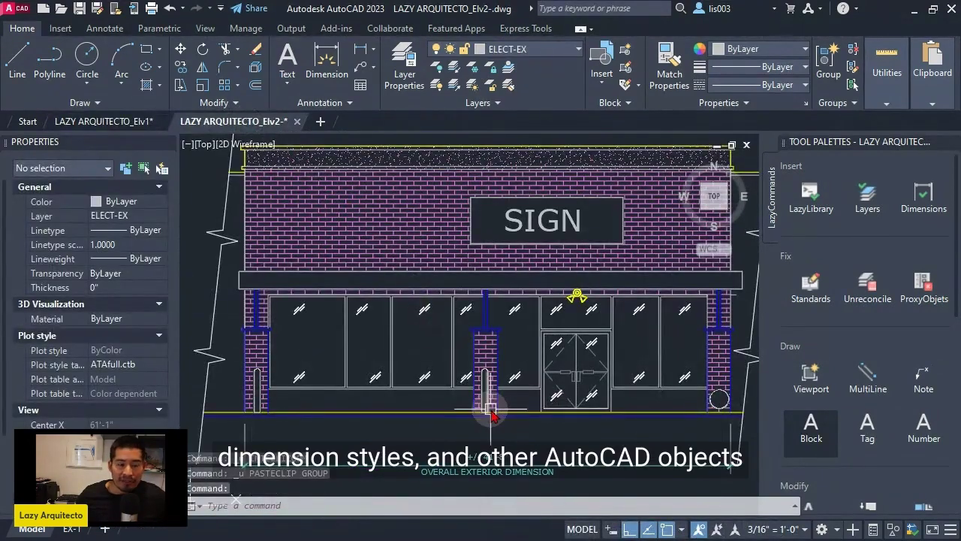
{"action": "key", "text": "ctrl+v"}
{"action": "scroll", "coordinate": [439, 405], "scroll_direction": "up", "scroll_amount": 3}
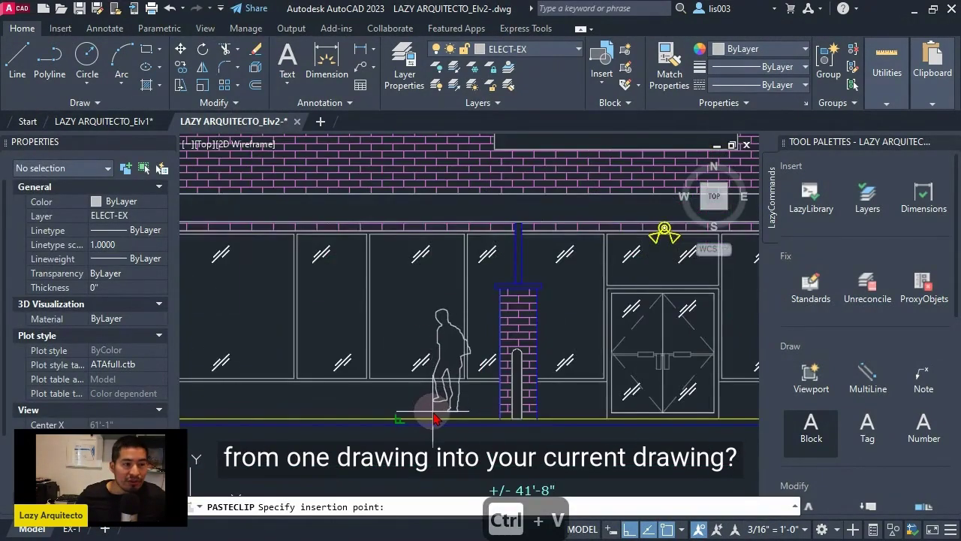
{"action": "left_click", "coordinate": [427, 417]}
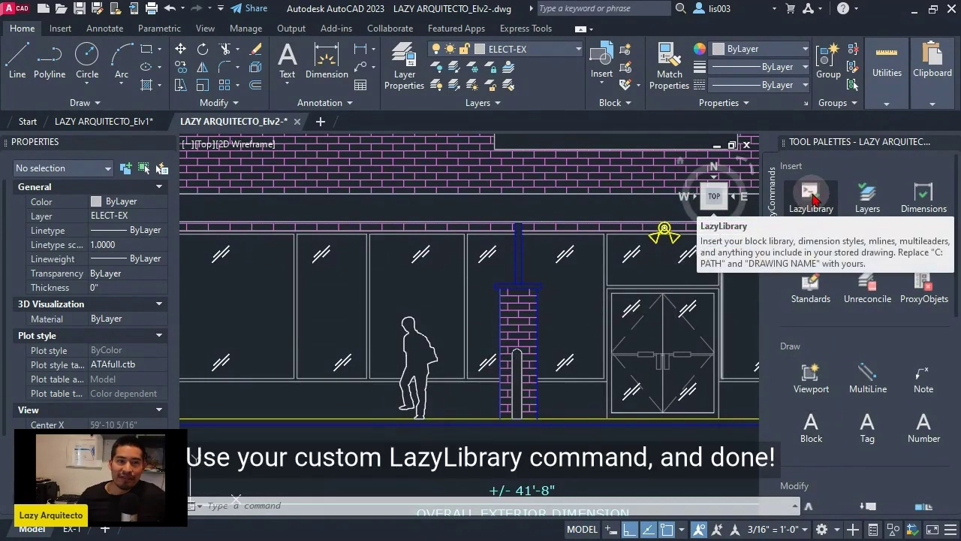
Step: Add the stored library to the drawing with LazyLibrary and preview the MYMULTILEADER style in the Multileader Style Manager
{"action": "left_click", "coordinate": [814, 196]}
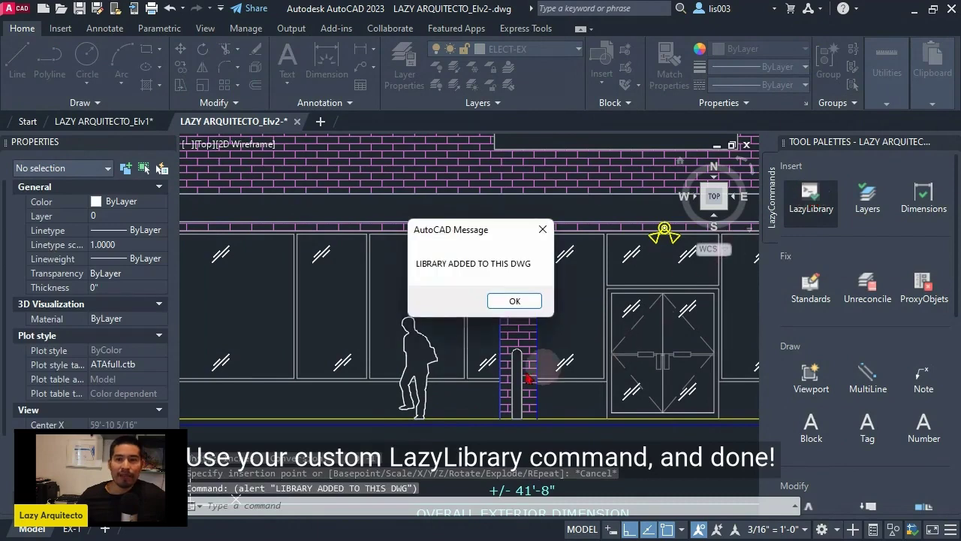
{"action": "left_click", "coordinate": [520, 304]}
{"action": "type", "text": "ml"}
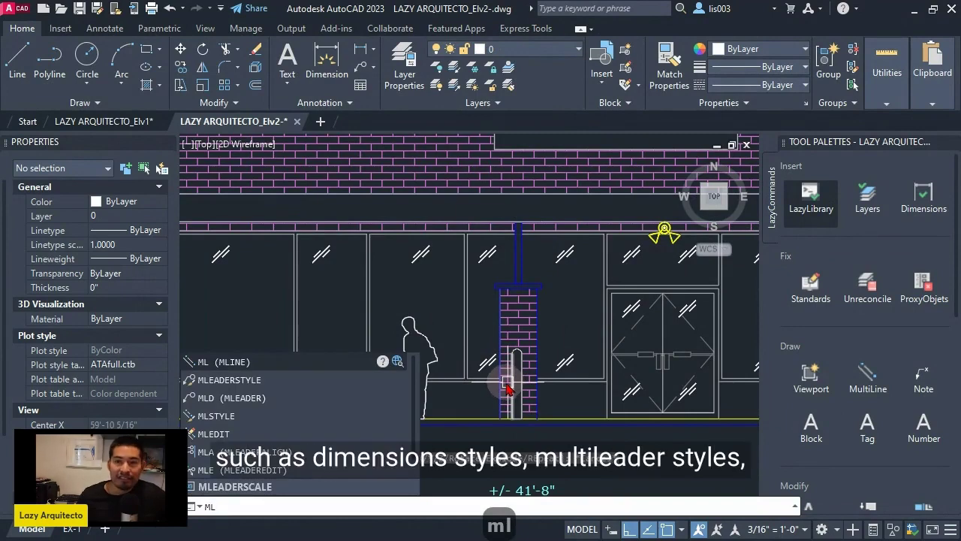
{"action": "left_click", "coordinate": [301, 389]}
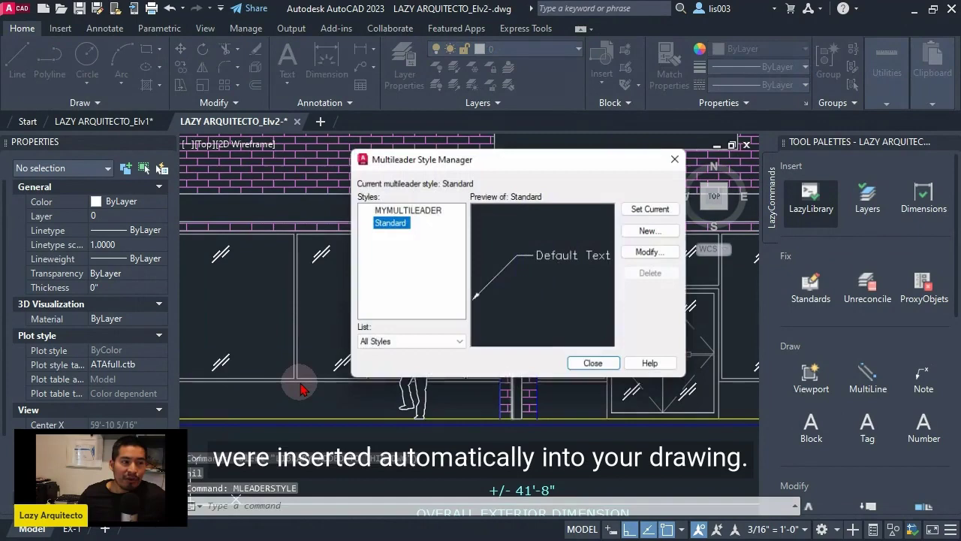
{"action": "left_click", "coordinate": [417, 213]}
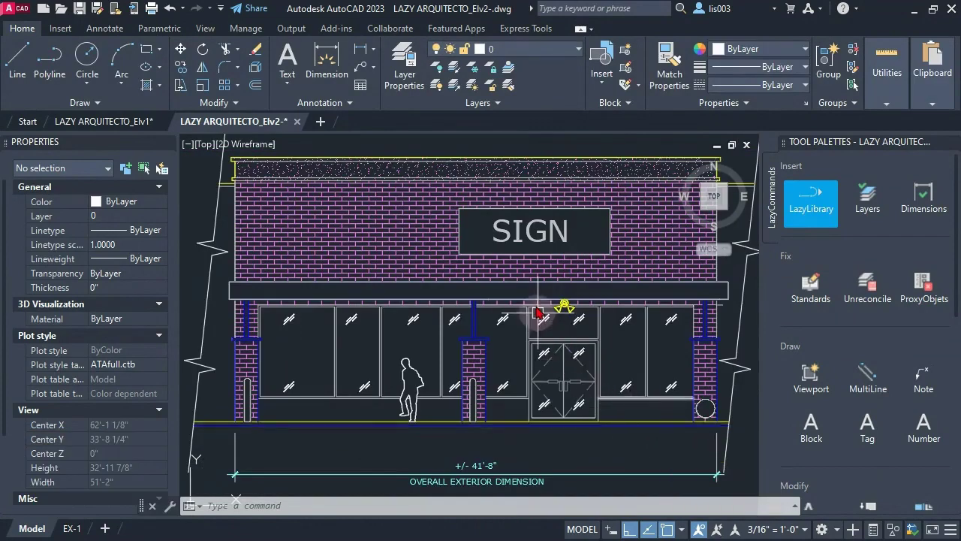
Step: Create a new drawing from the Tutorial-iArch.dwt template
{"action": "left_click", "coordinate": [15, 10]}
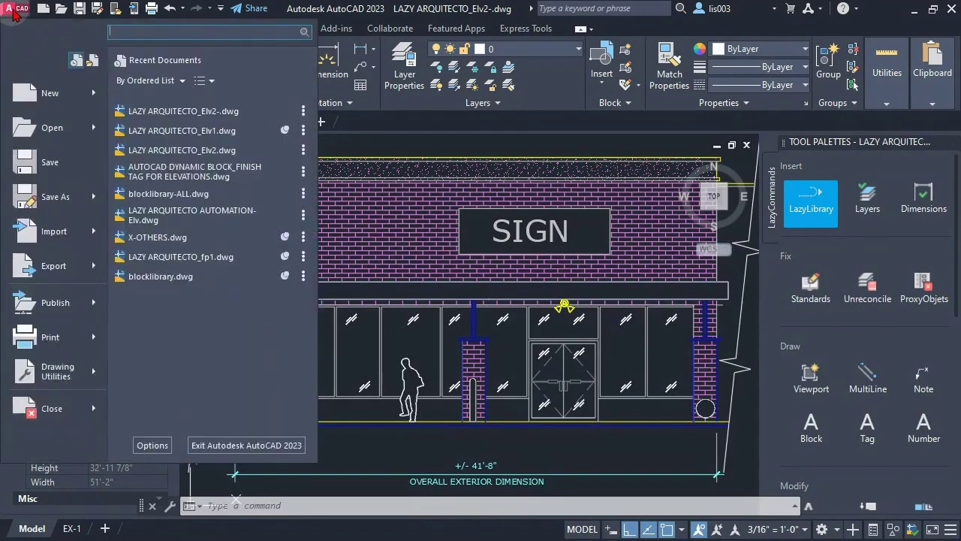
{"action": "mouse_move", "coordinate": [63, 96]}
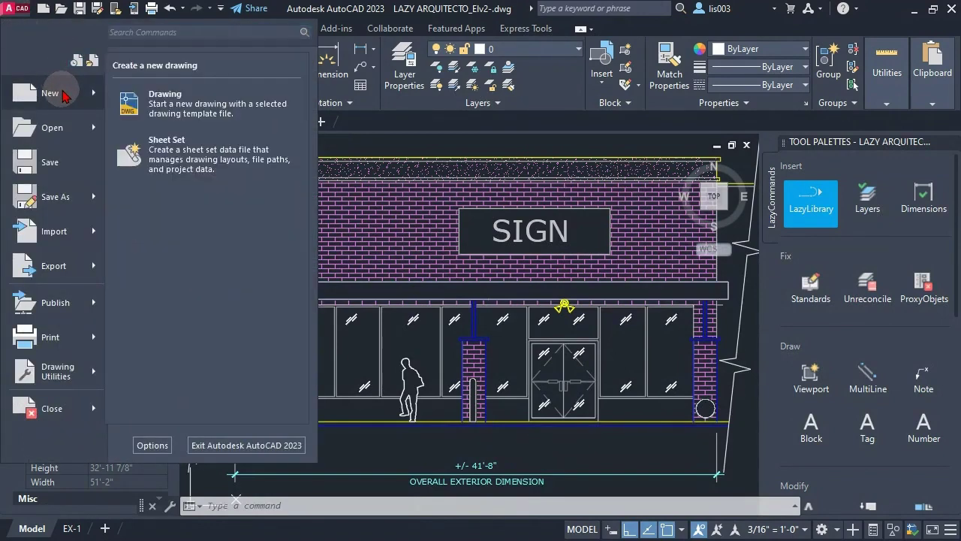
{"action": "left_click", "coordinate": [158, 98]}
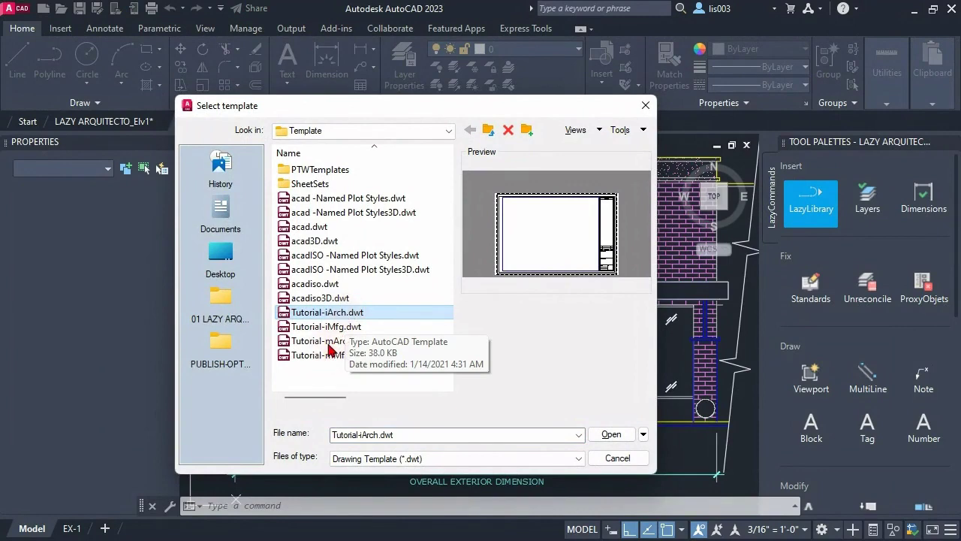
{"action": "left_click", "coordinate": [610, 435]}
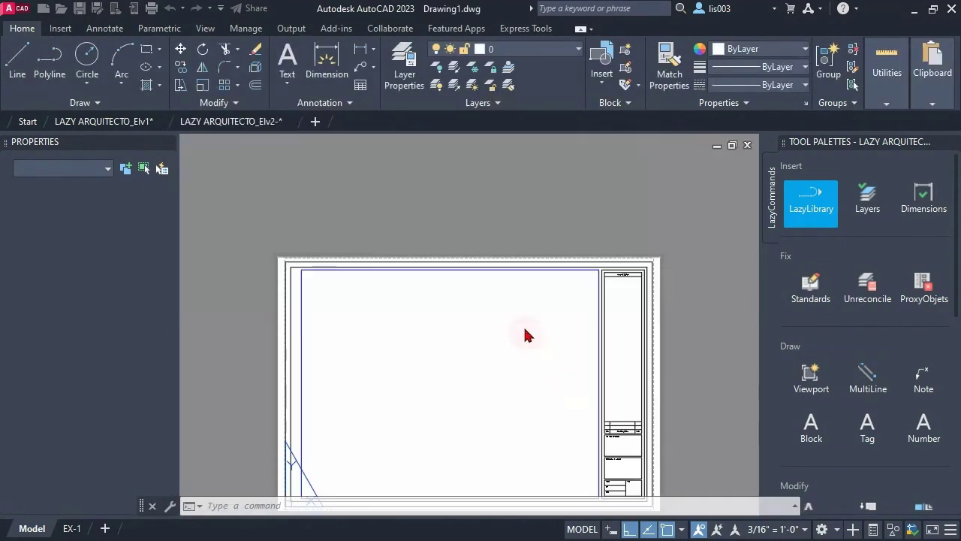
Step: Delete the title block and viewport from the D-Size Layout and switch to model space
{"action": "left_click", "coordinate": [474, 295]}
{"action": "left_click", "coordinate": [401, 208]}
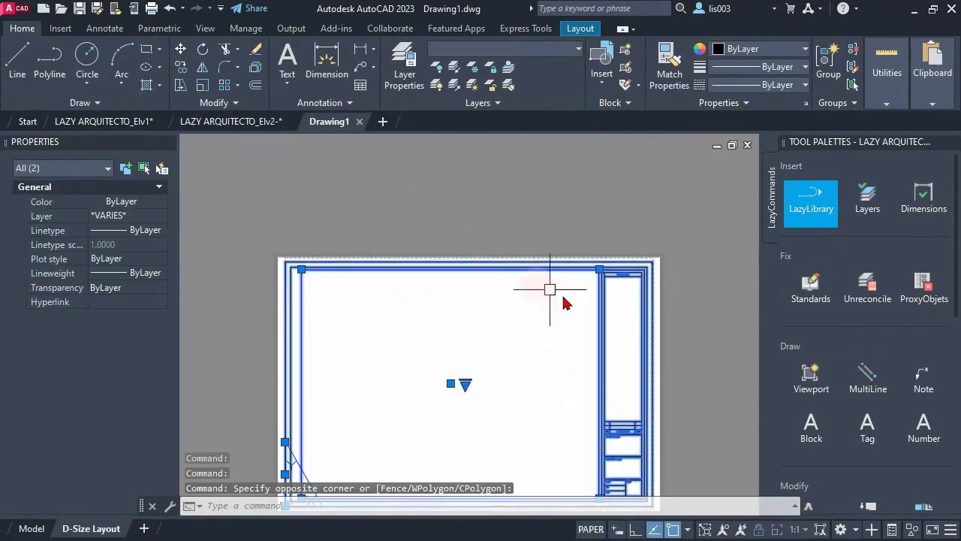
{"action": "key", "text": "Delete"}
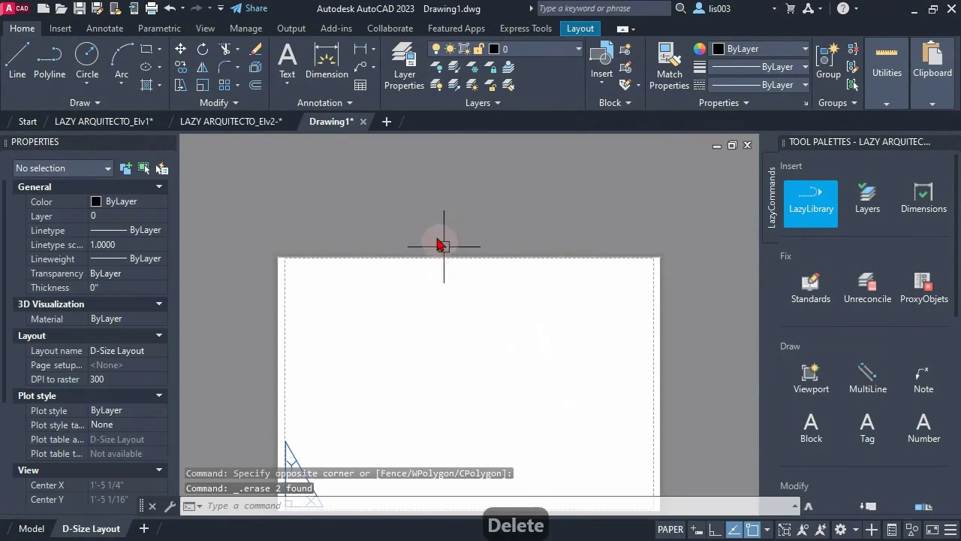
{"action": "left_click", "coordinate": [33, 528]}
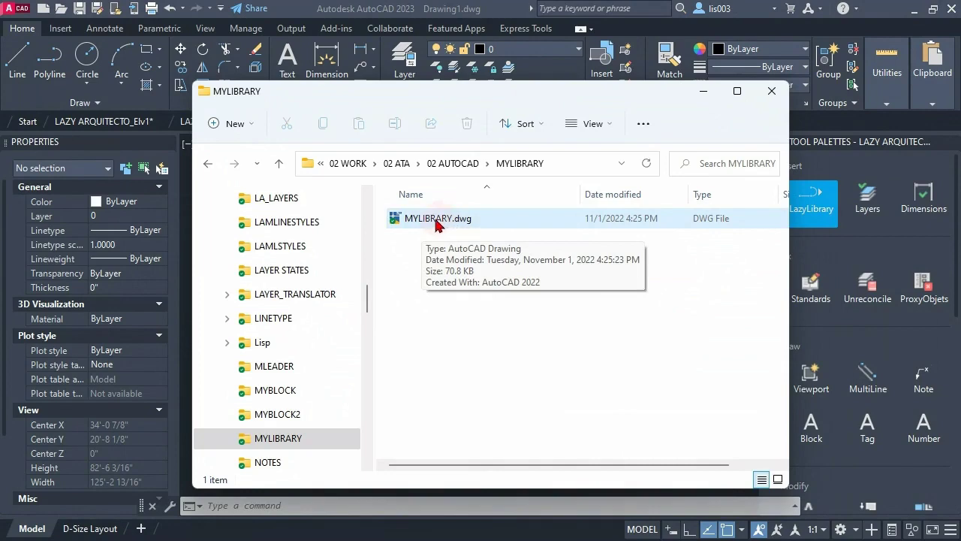
Step: Open MYLIBRARY.dwg and inspect the properties of its sample dimension and its text multileader
{"action": "double_click", "coordinate": [435, 220]}
{"action": "scroll", "coordinate": [356, 389], "scroll_direction": "up", "scroll_amount": 2}
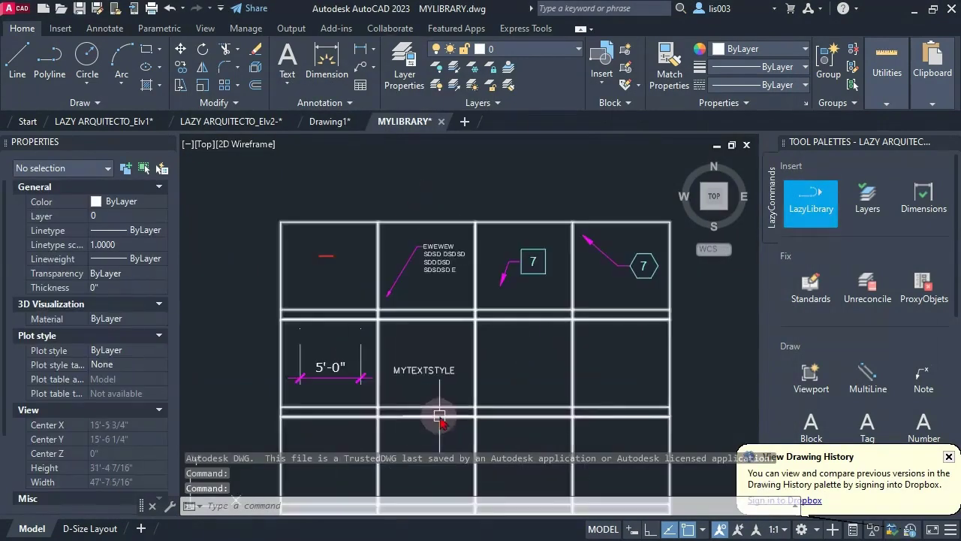
{"action": "left_click", "coordinate": [356, 389]}
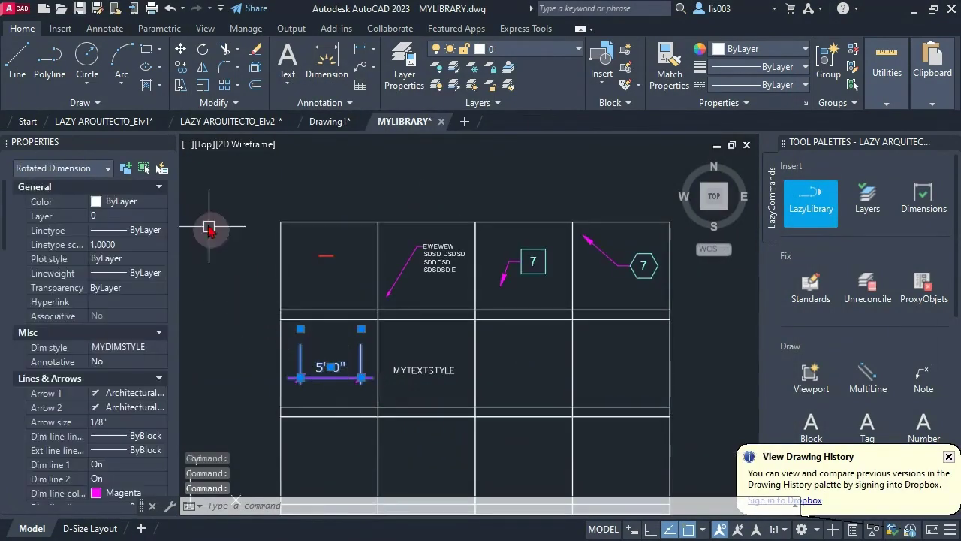
{"action": "key", "text": "Escape"}
{"action": "left_click", "coordinate": [434, 269]}
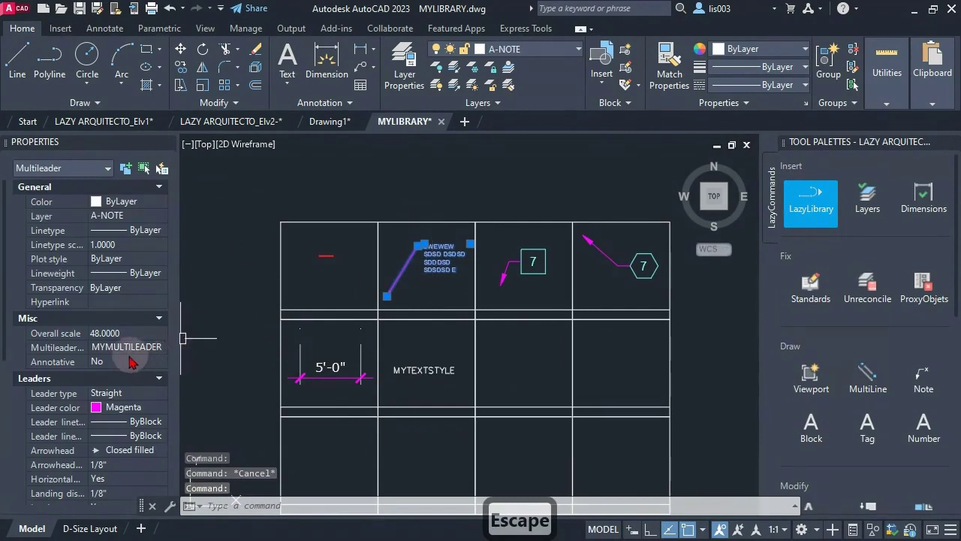
{"action": "key", "text": "Escape"}
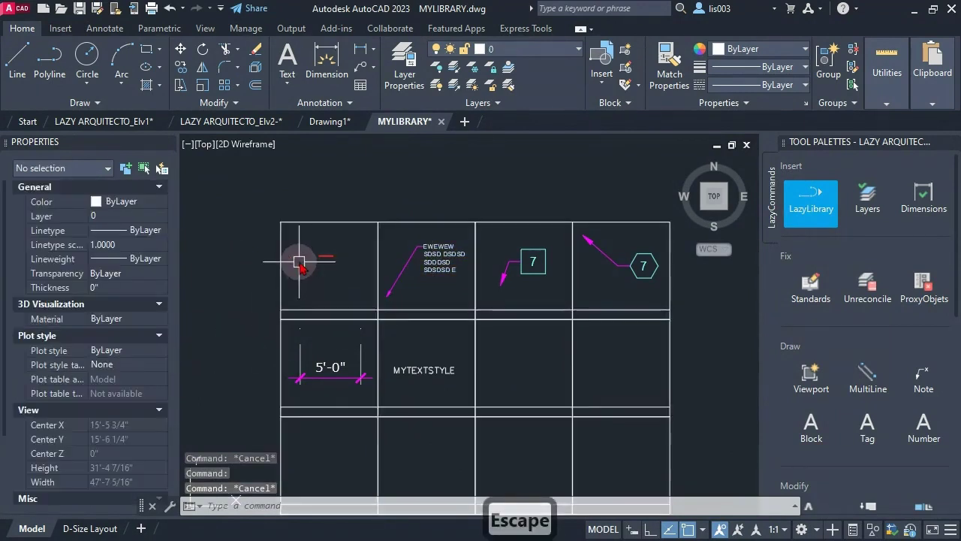
Step: Inspect the properties of the red multiline sample in the first cell of the library grid
{"action": "scroll", "coordinate": [333, 268], "scroll_direction": "up", "scroll_amount": 5}
{"action": "scroll", "coordinate": [418, 230], "scroll_direction": "up", "scroll_amount": 4}
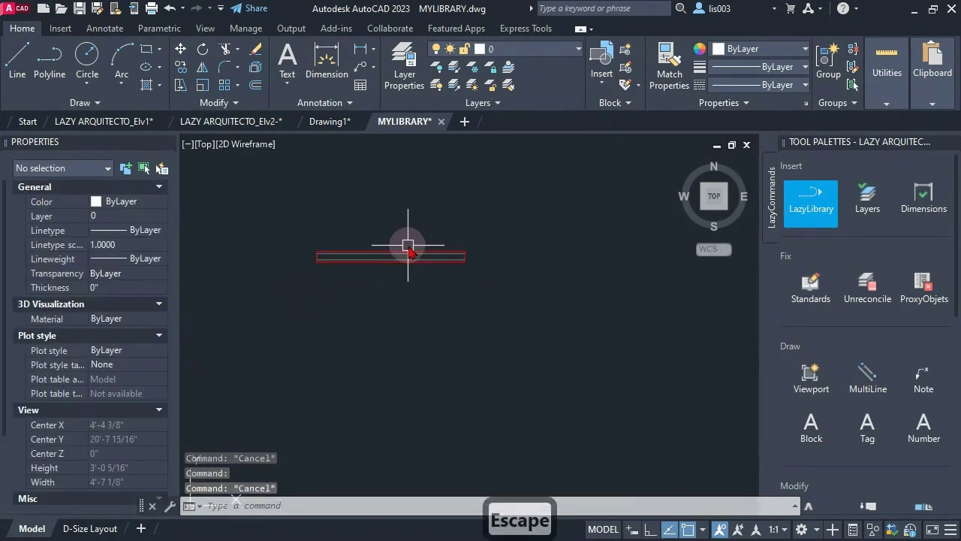
{"action": "left_click", "coordinate": [406, 254]}
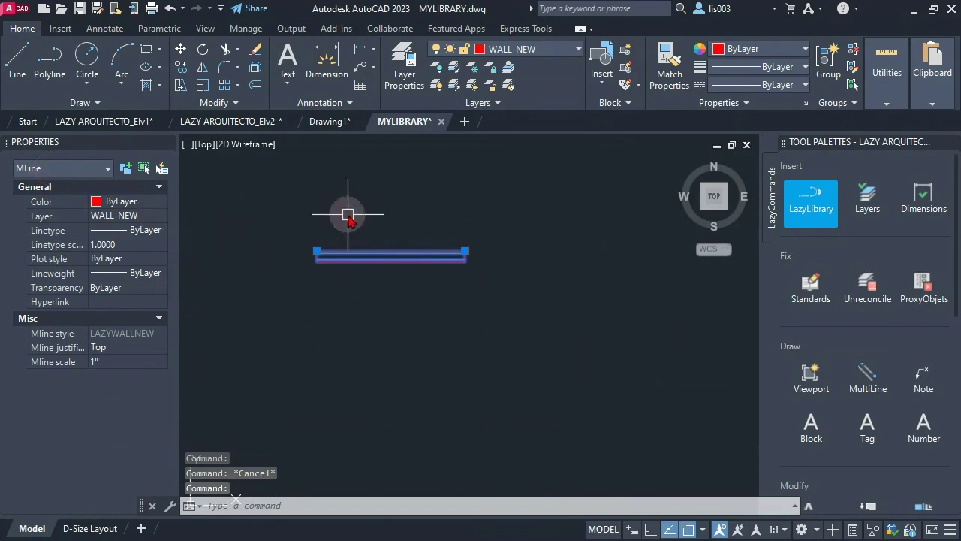
{"action": "key", "text": "Escape"}
{"action": "scroll", "coordinate": [334, 364], "scroll_direction": "down", "scroll_amount": 8}
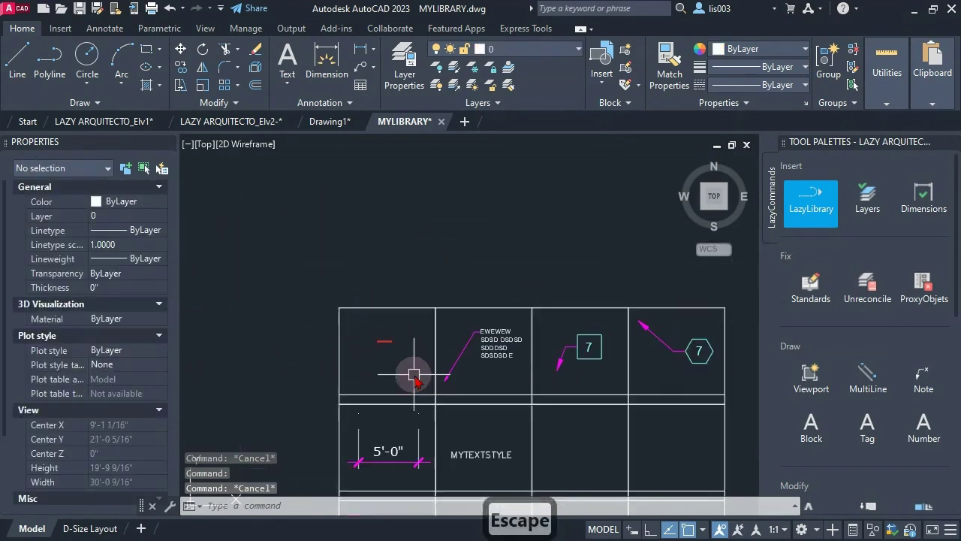
{"action": "mouse_move", "coordinate": [423, 386]}
{"action": "middle_mouse_down"}
{"action": "mouse_move", "coordinate": [384, 240]}
{"action": "mouse_move", "coordinate": [386, 253]}
{"action": "middle_mouse_up"}
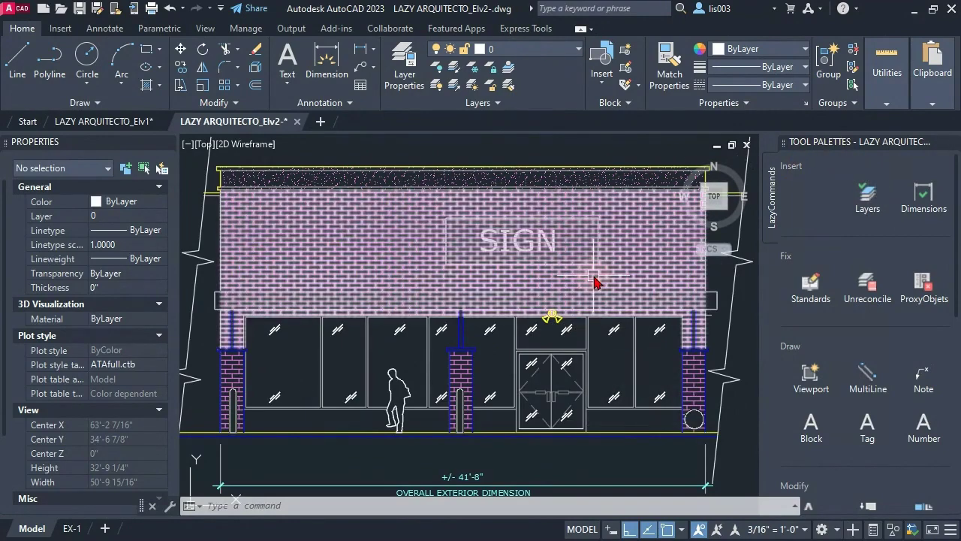
Step: Hide the tool palettes in the Elv2 drawing and show them again
{"action": "key", "text": "ctrl+3"}
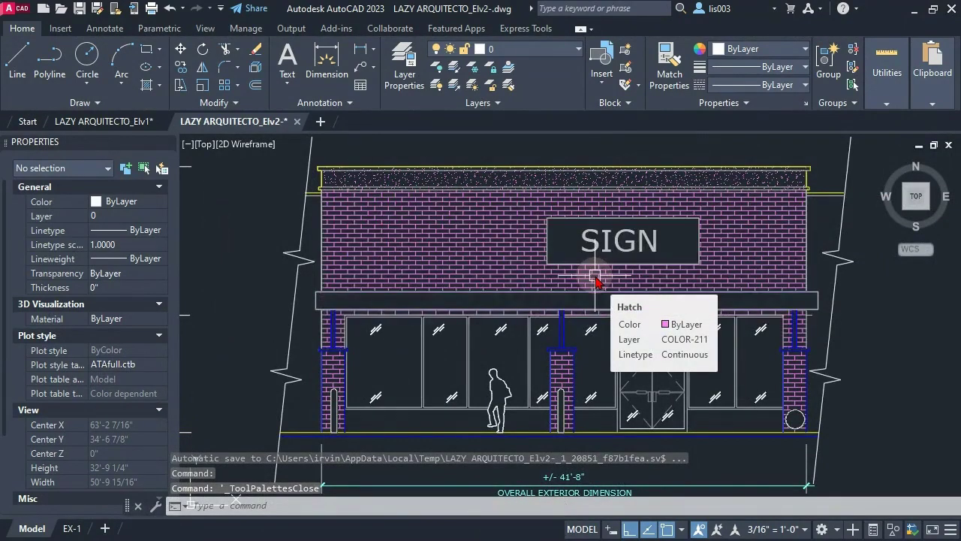
{"action": "key", "text": "ctrl+3"}
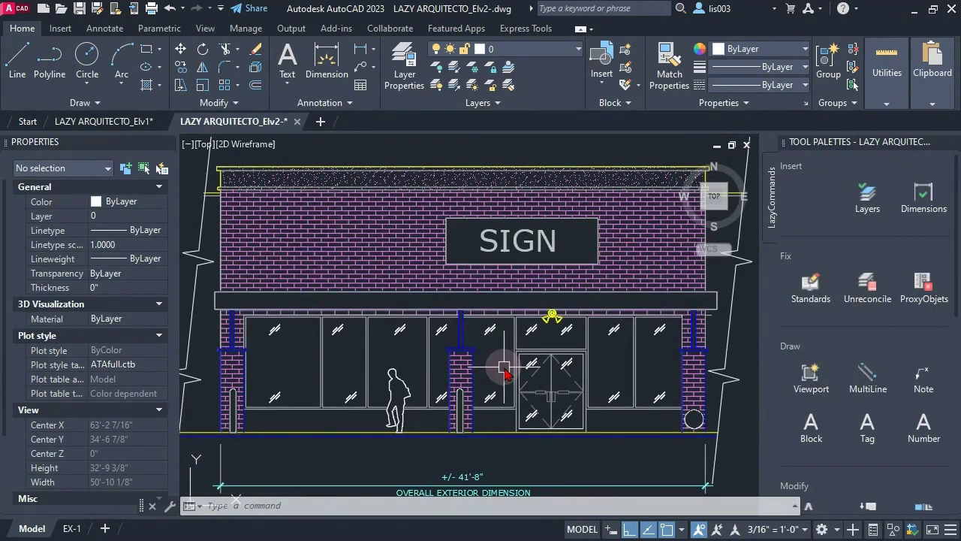
Step: Open the Command Macros palette with COMMANDMACROS, undock it and close it
{"action": "type", "text": "command"}
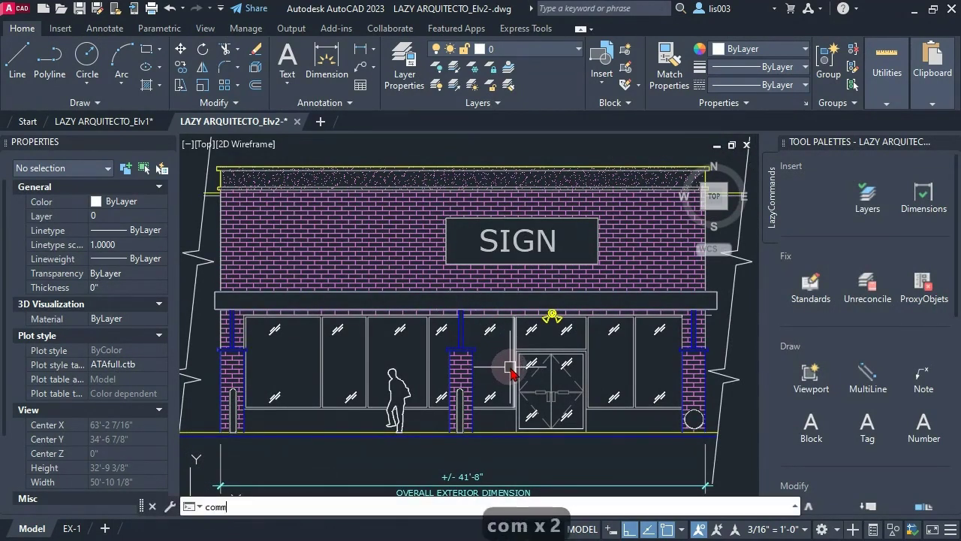
{"action": "key", "text": "Return"}
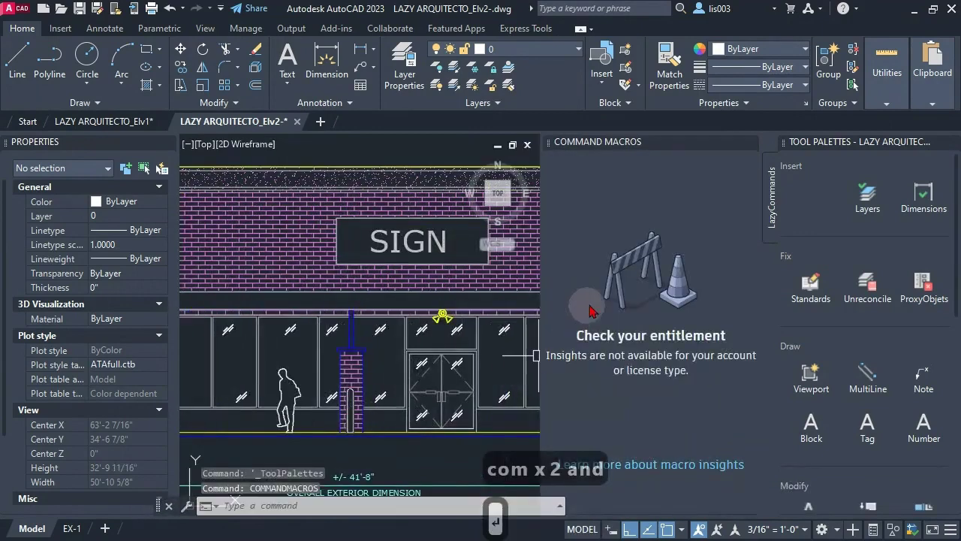
{"action": "mouse_move", "coordinate": [567, 197]}
{"action": "left_mouse_down"}
{"action": "mouse_move", "coordinate": [467, 275]}
{"action": "mouse_move", "coordinate": [452, 186]}
{"action": "left_mouse_up"}
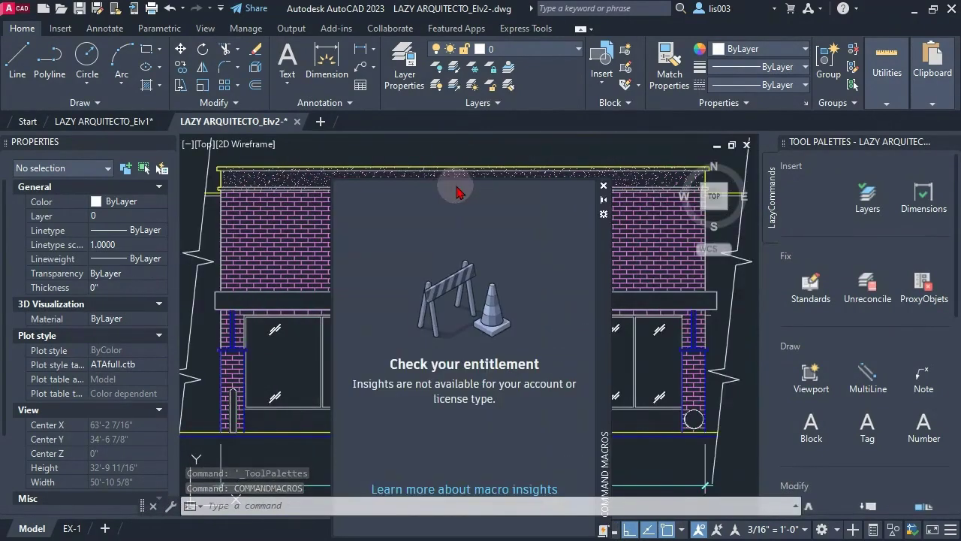
{"action": "left_click", "coordinate": [603, 187]}
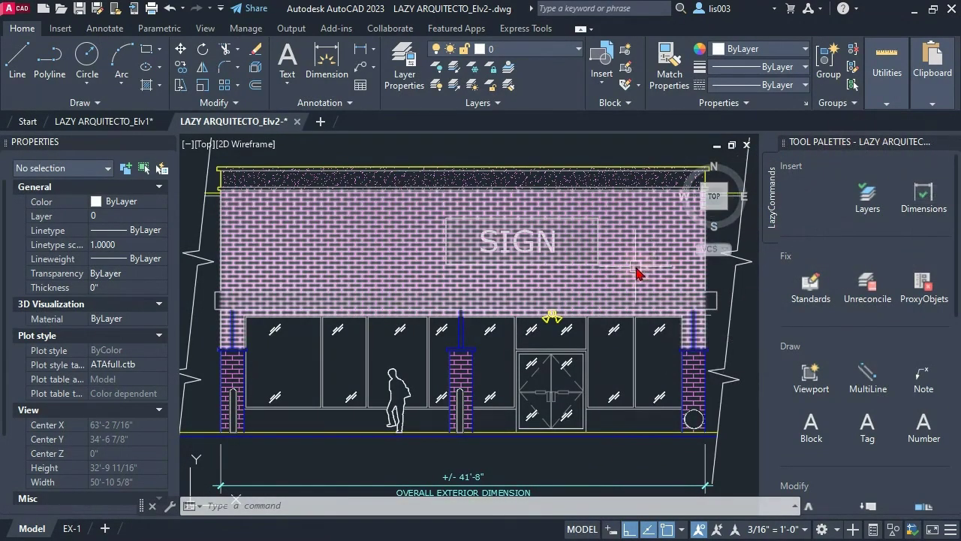
Step: Draw a small rectangle with a perimeter of about 6'-2" in the empty space to the right of the building elevation
{"action": "mouse_move", "coordinate": [593, 348]}
{"action": "middle_mouse_down"}
{"action": "mouse_move", "coordinate": [521, 313]}
{"action": "mouse_move", "coordinate": [564, 360]}
{"action": "mouse_move", "coordinate": [528, 371]}
{"action": "middle_mouse_up"}
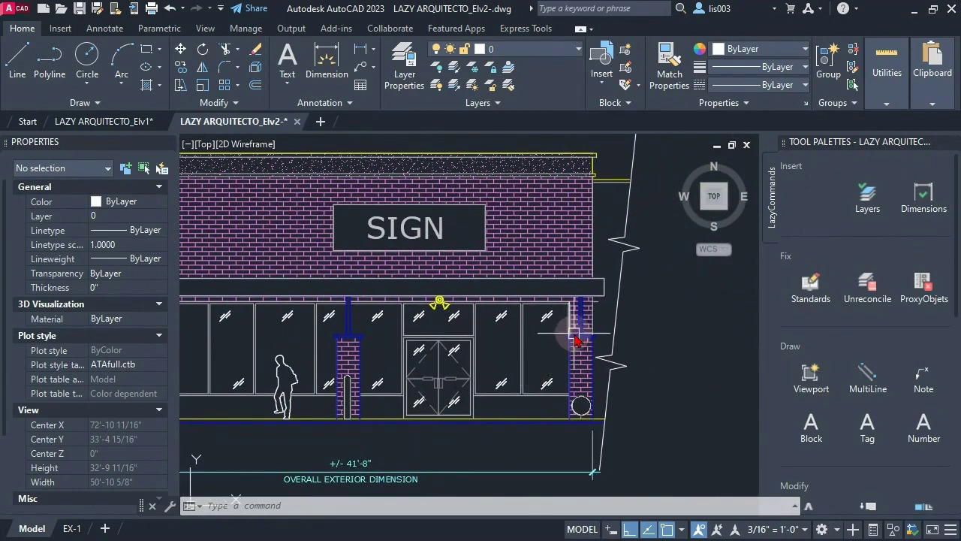
{"action": "middle_click_drag", "start_coordinate": [617, 314], "coordinate": [516, 290]}
{"action": "type", "text": "rec"}
{"action": "key", "text": "Return"}
{"action": "left_click", "coordinate": [614, 297]}
{"action": "left_click", "coordinate": [630, 318]}
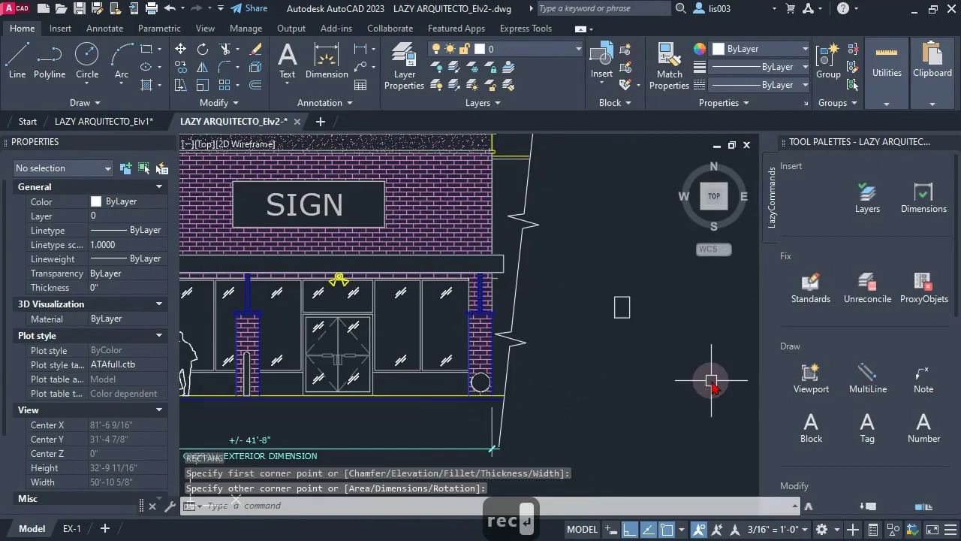
Step: Add the rectangle as a tool to the Insert group of the LazyCommands tool palette
{"action": "middle_click_drag", "start_coordinate": [707, 381], "coordinate": [618, 369]}
{"action": "scroll", "coordinate": [543, 287], "scroll_direction": "up", "scroll_amount": 1}
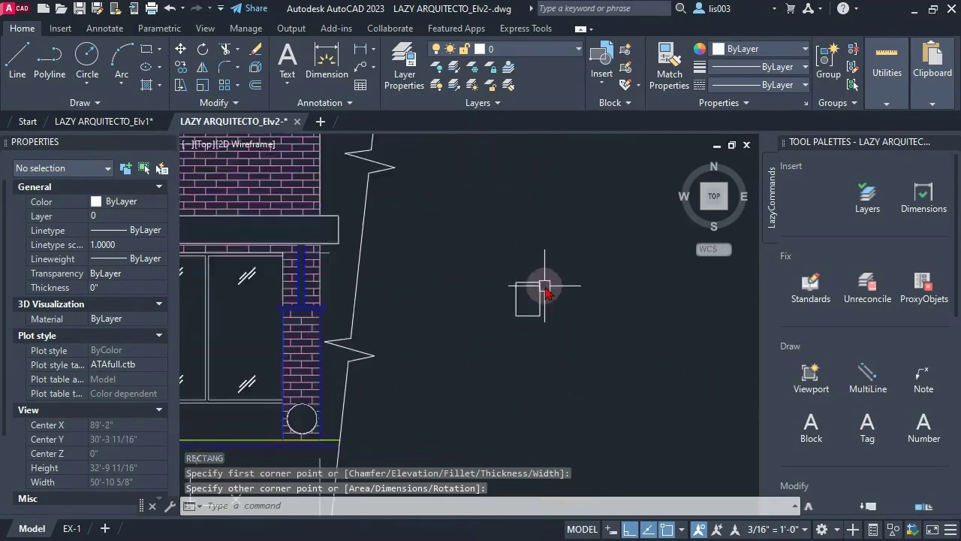
{"action": "scroll", "coordinate": [545, 291], "scroll_direction": "up", "scroll_amount": 2}
{"action": "left_click", "coordinate": [531, 278]}
{"action": "scroll", "coordinate": [532, 278], "scroll_direction": "up", "scroll_amount": 2}
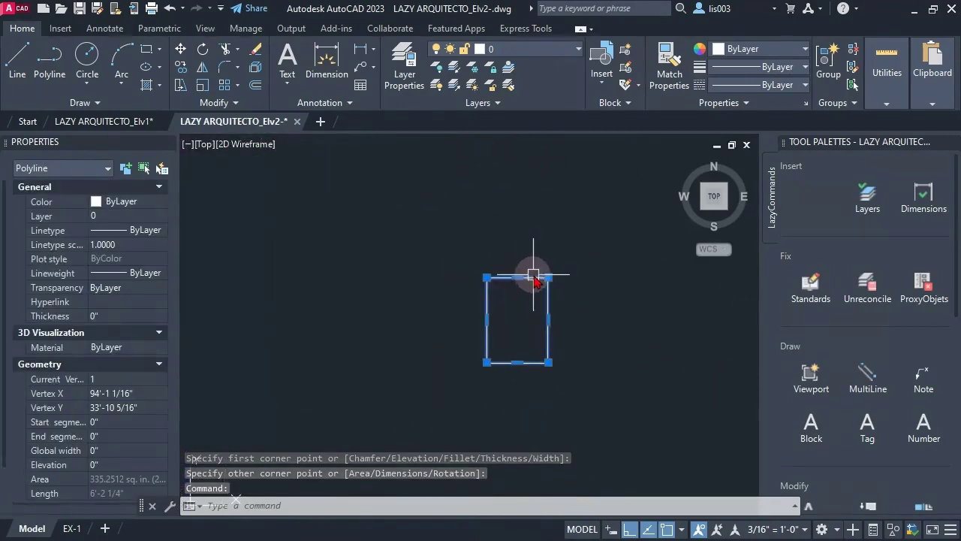
{"action": "key", "text": "Escape"}
{"action": "key", "text": "Escape"}
{"action": "mouse_move", "coordinate": [536, 284]}
{"action": "left_mouse_down"}
{"action": "mouse_move", "coordinate": [577, 255]}
{"action": "mouse_move", "coordinate": [747, 180]}
{"action": "mouse_move", "coordinate": [784, 178]}
{"action": "mouse_move", "coordinate": [823, 201]}
{"action": "mouse_move", "coordinate": [808, 202]}
{"action": "left_mouse_up"}
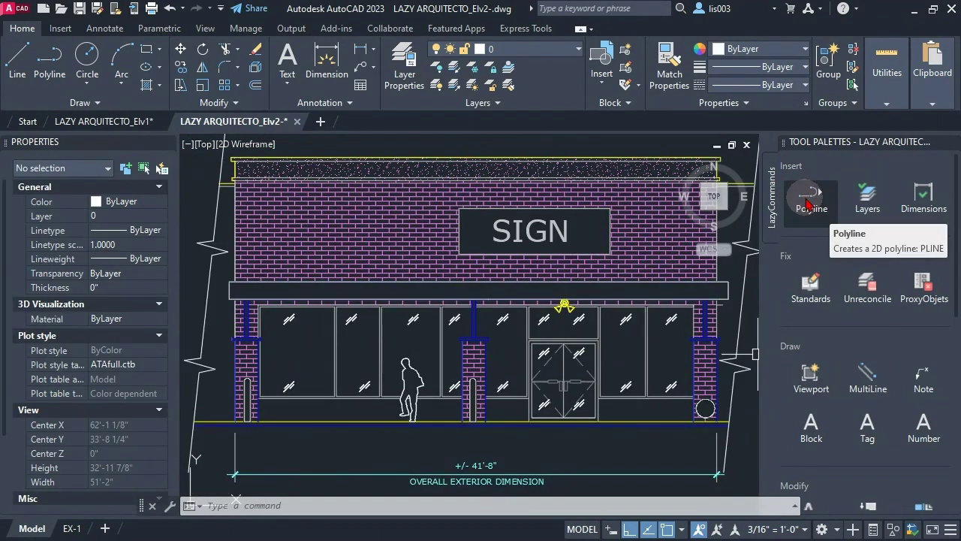
Step: Open the properties of the Polyline tool in the Insert group and name the tool LazyLibrary
{"action": "right_click", "coordinate": [808, 203]}
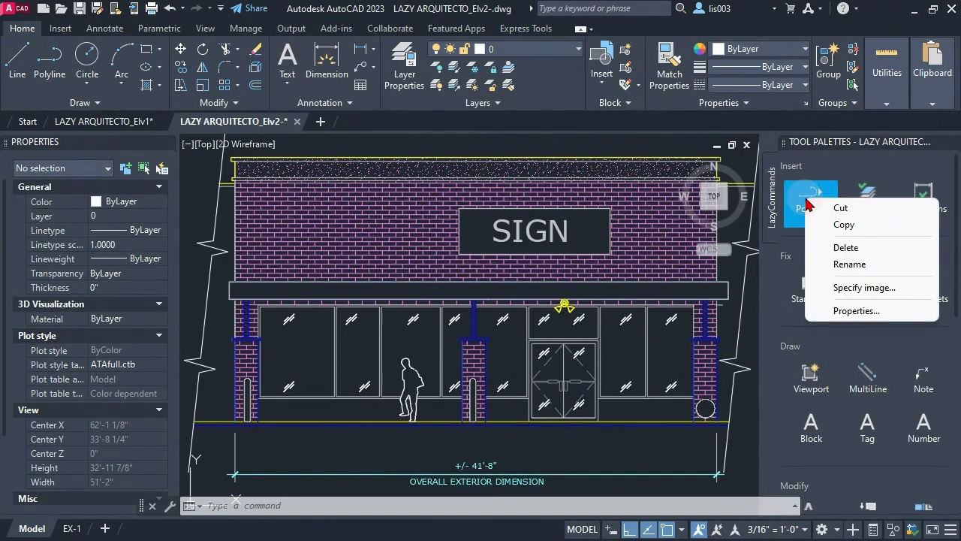
{"action": "left_click", "coordinate": [852, 311]}
{"action": "left_click", "coordinate": [385, 201]}
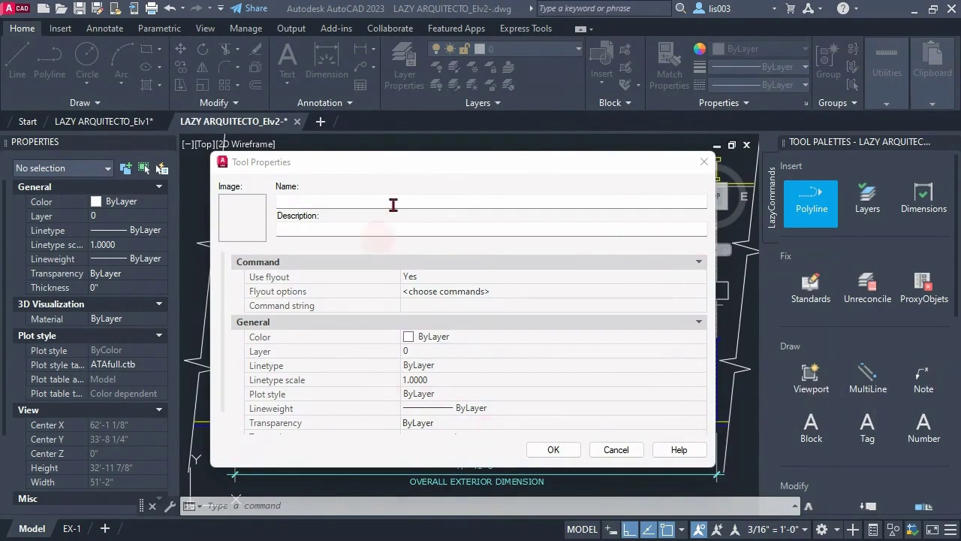
{"action": "left_click", "coordinate": [428, 202]}
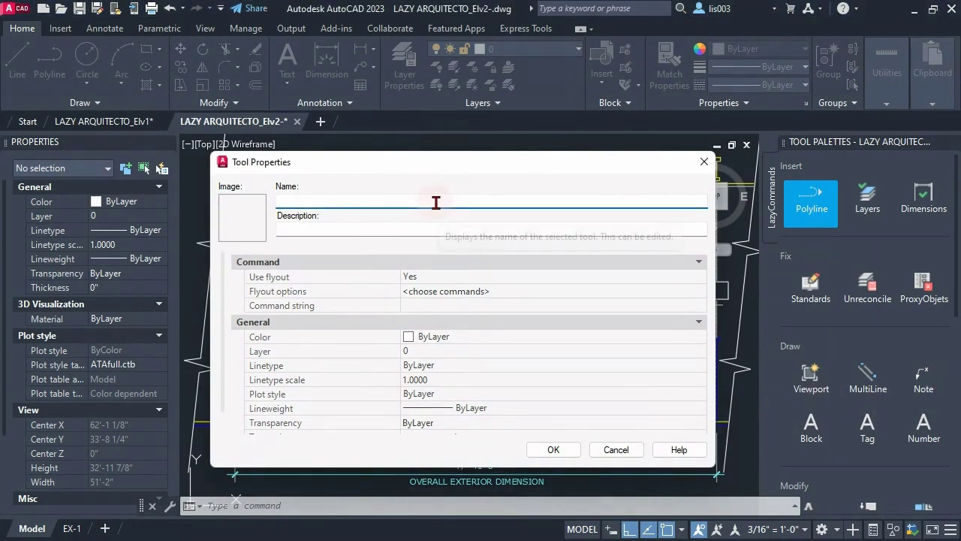
{"action": "type", "text": "LazyLibrary"}
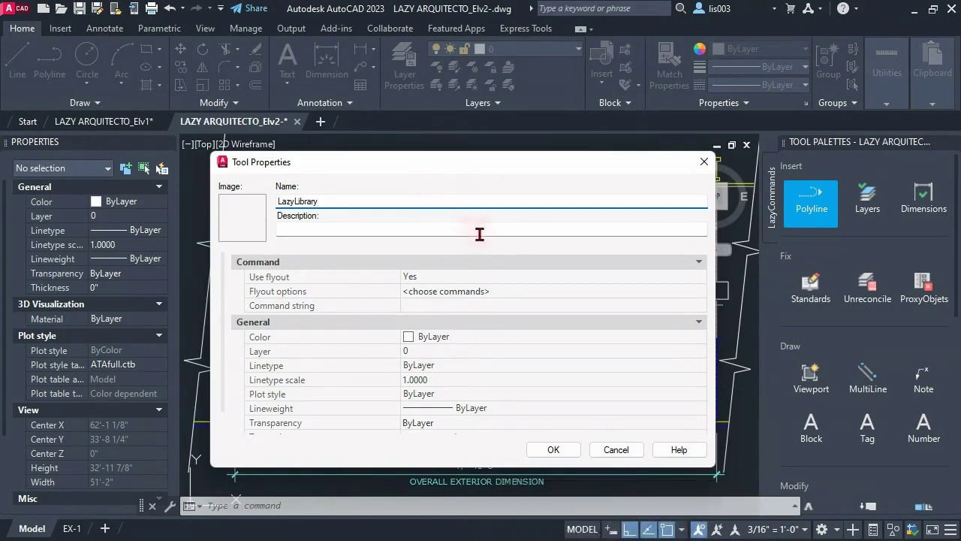
Step: Describe the tool as "Insert your block library, dimension styles, multilines, multileaders, and anything you include in your stored drawing. Modify command string in CAPITAL with your information."
{"action": "left_click", "coordinate": [450, 229]}
{"action": "type", "text": "Insert your block library, dimension styles, multilines, multileaders, and anything you include in your stored drawing. Modify command string in CAPITAL with your information."}
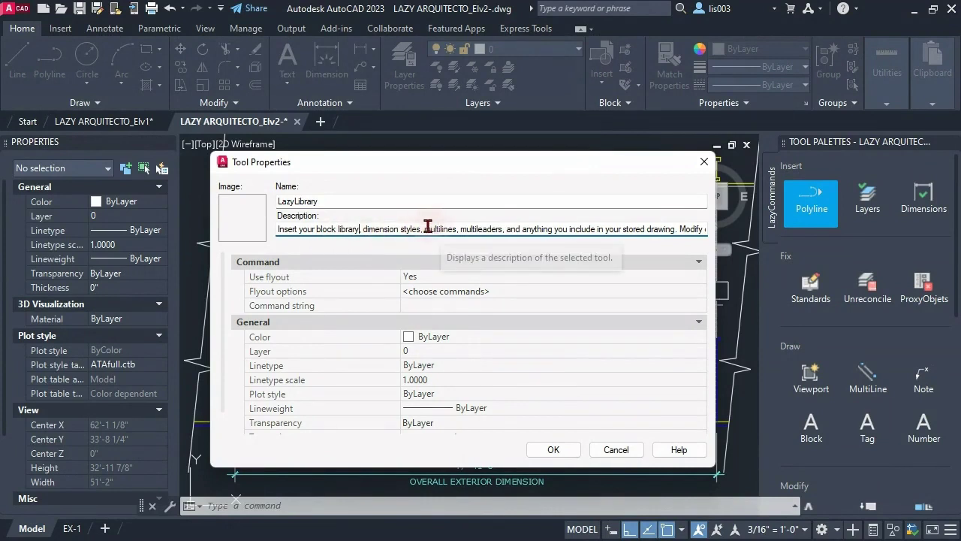
{"action": "left_click_drag", "start_coordinate": [425, 228], "coordinate": [480, 229]}
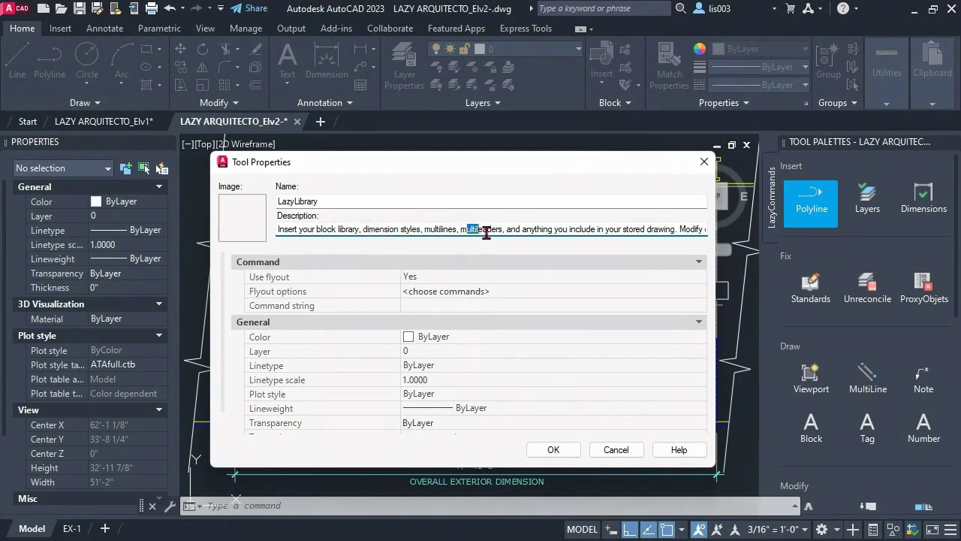
{"action": "left_click", "coordinate": [555, 231]}
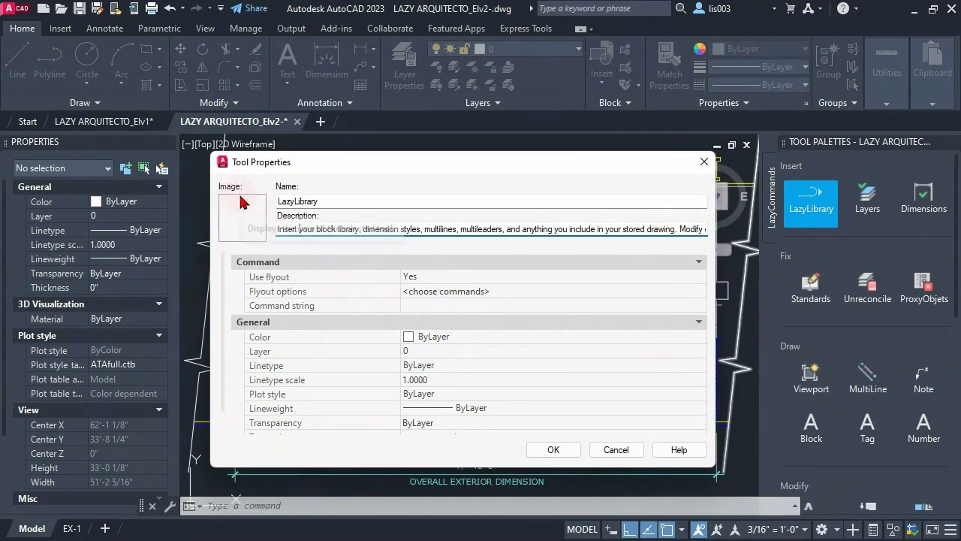
{"action": "right_click", "coordinate": [243, 219]}
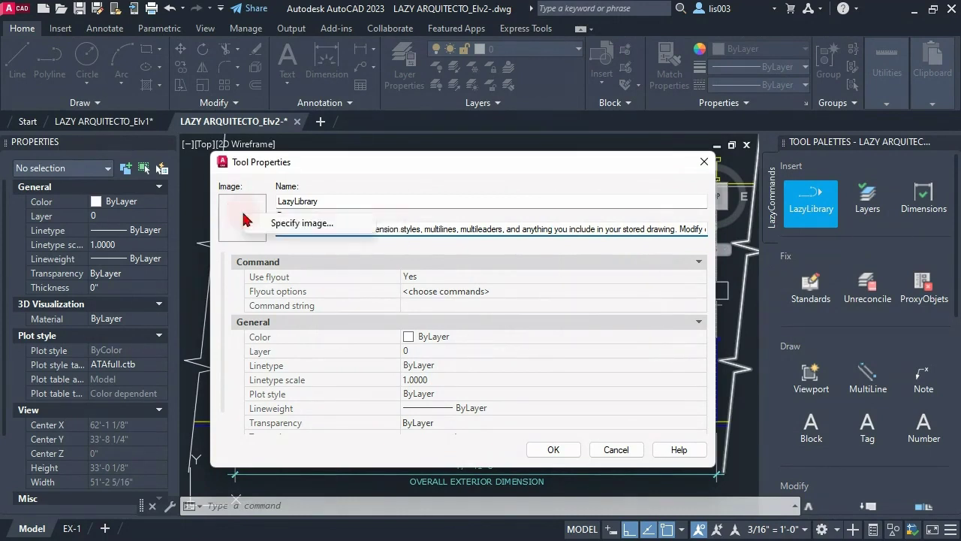
{"action": "left_click", "coordinate": [300, 223]}
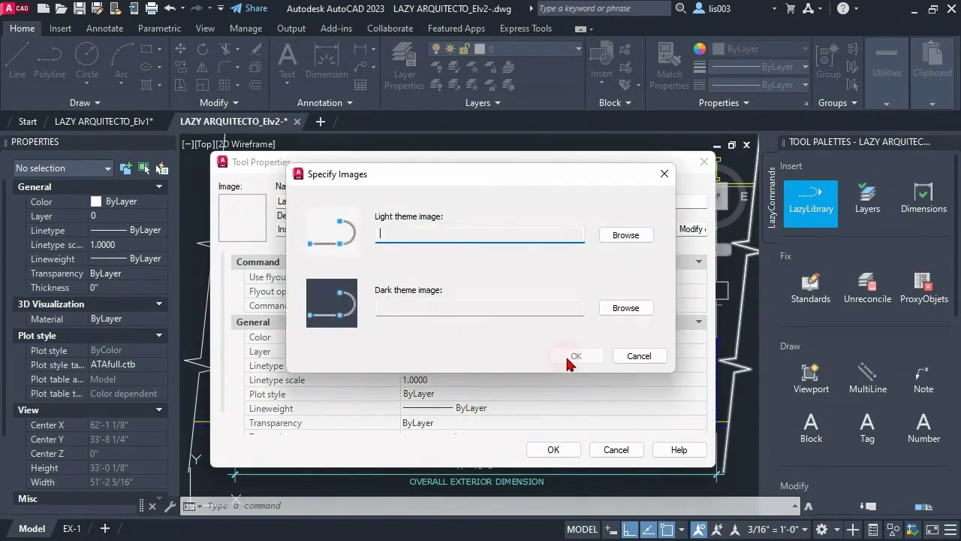
{"action": "left_click", "coordinate": [640, 356]}
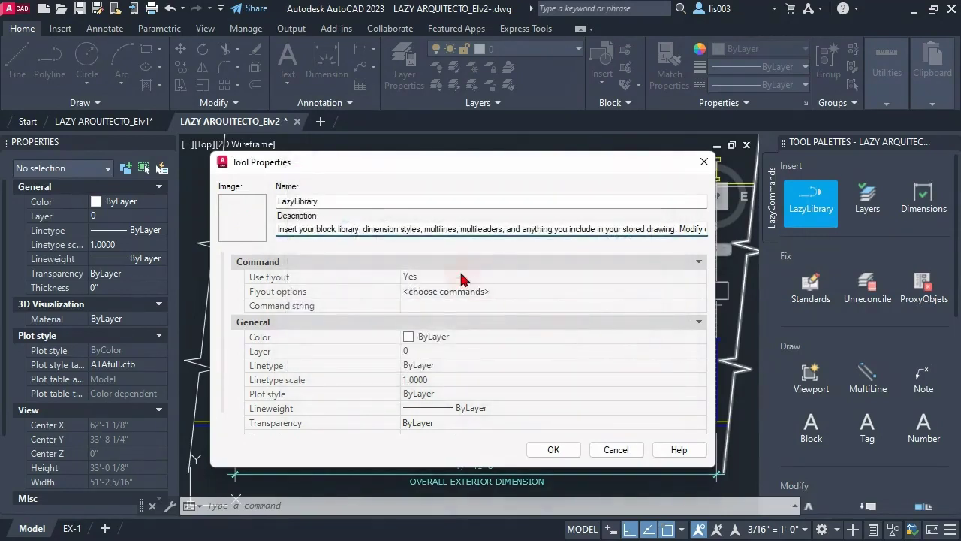
Step: Set the LazyLibrary tool's Use flyout option to No
{"action": "left_click", "coordinate": [422, 280]}
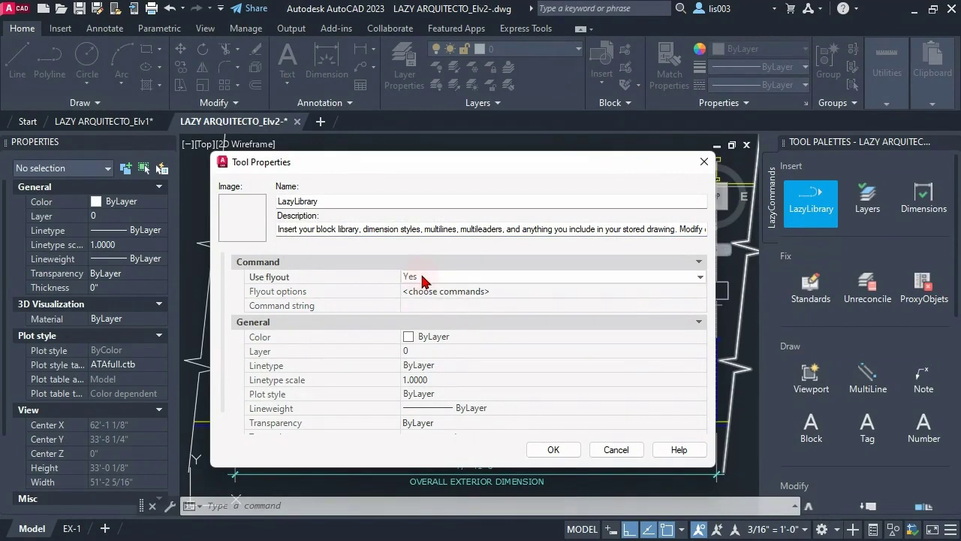
{"action": "left_click", "coordinate": [423, 280]}
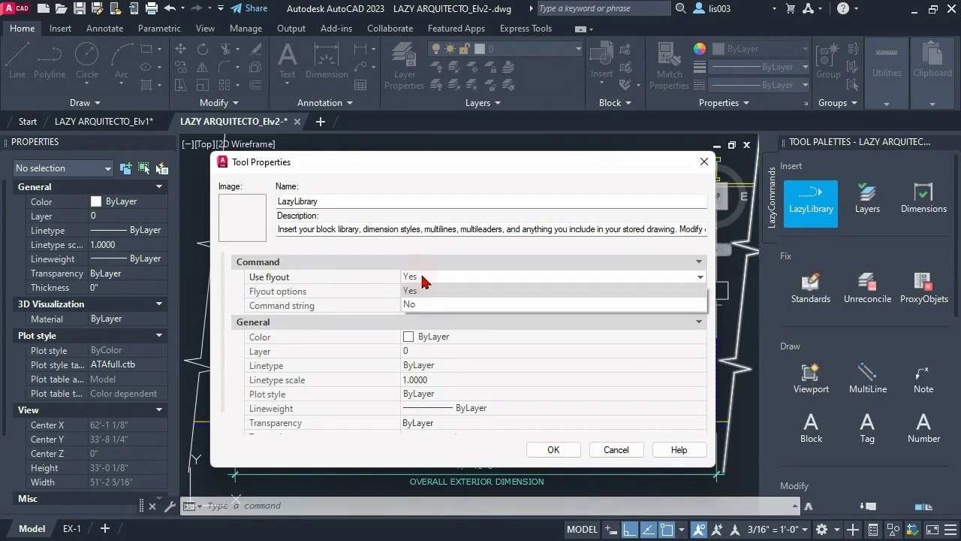
{"action": "left_click", "coordinate": [425, 303]}
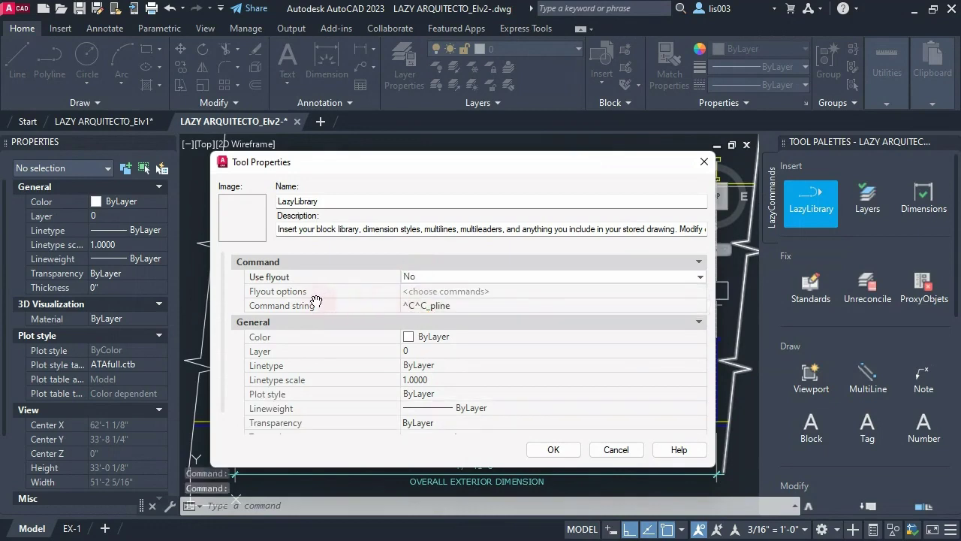
Step: Replace the tool's command string with the copied macro ^c^c-purge;b;MYLIBRARY;n;-insert;"MYLIBRARYPATH/MYLIBRARY.dwg";^c(alert "Library added to this drawing");
{"action": "left_click", "coordinate": [453, 306]}
{"action": "left_click", "coordinate": [458, 305]}
{"action": "left_click_drag", "start_coordinate": [459, 305], "coordinate": [379, 302]}
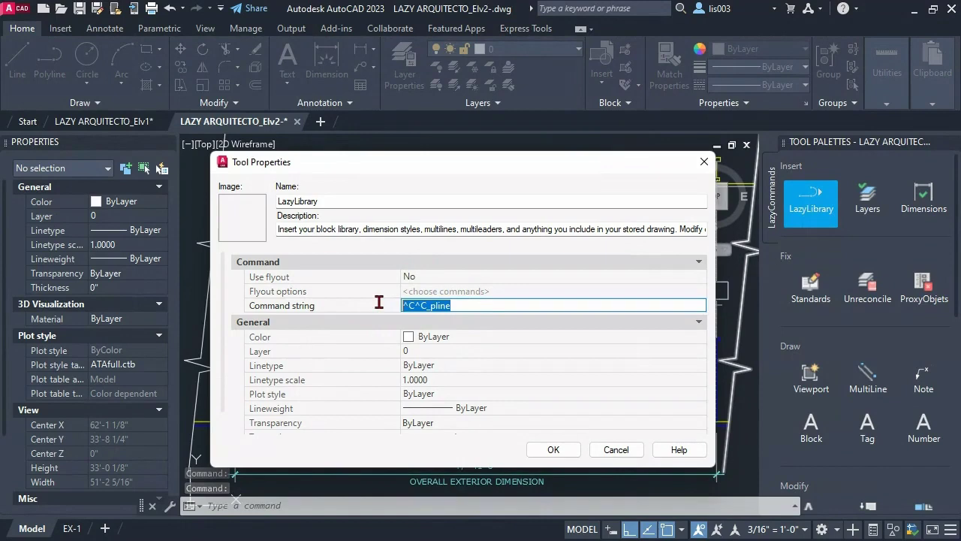
{"action": "left_click", "coordinate": [487, 307]}
{"action": "left_click", "coordinate": [386, 302]}
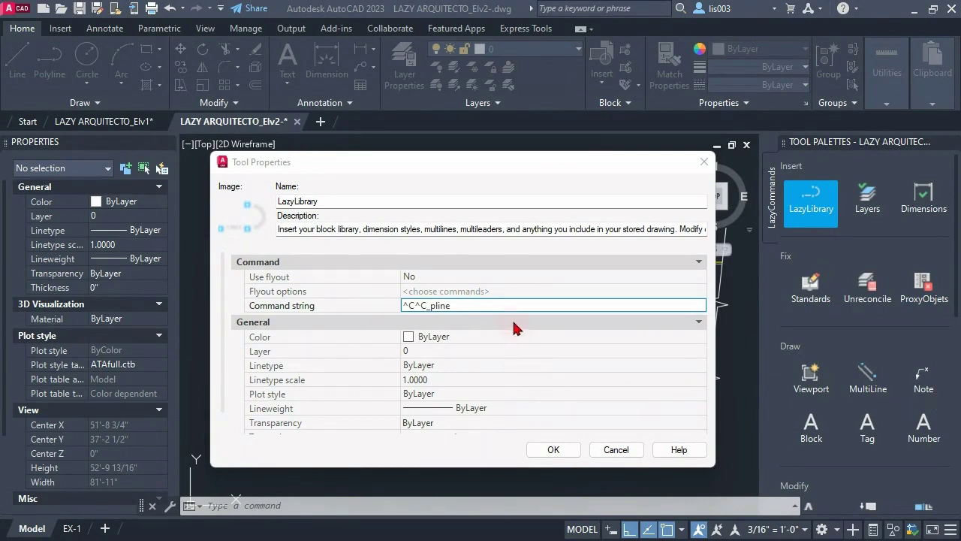
{"action": "left_click_drag", "start_coordinate": [491, 307], "coordinate": [404, 305]}
{"action": "right_click", "coordinate": [404, 305]}
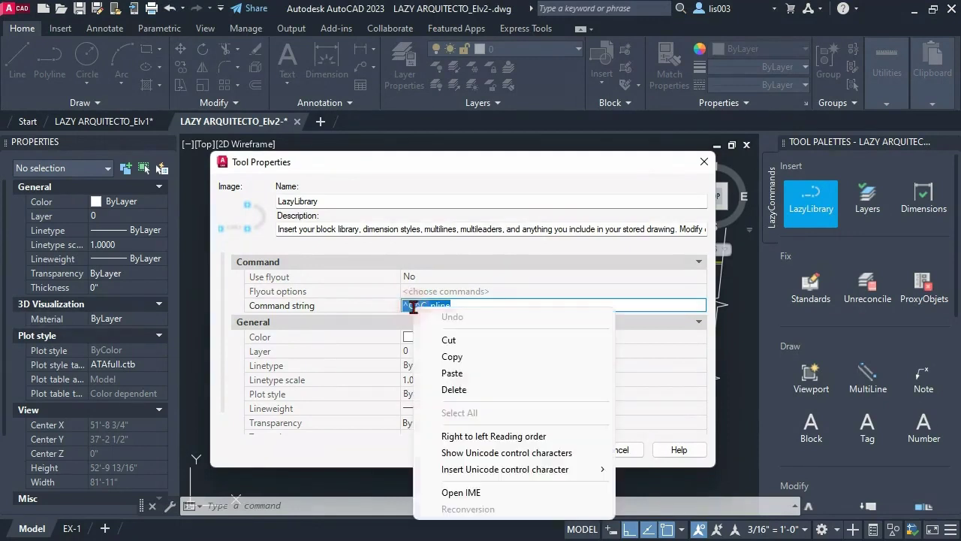
{"action": "left_click", "coordinate": [472, 371]}
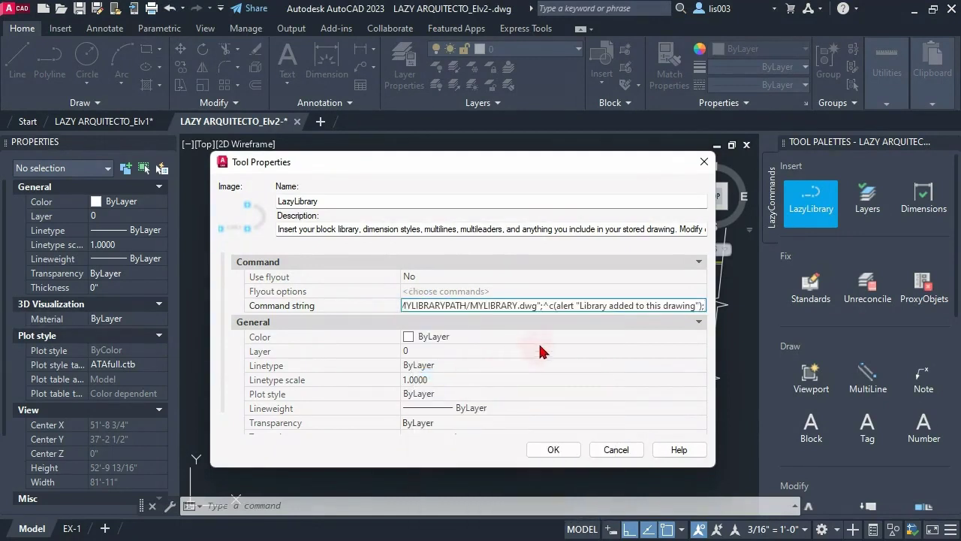
Step: Widen the value column for the command string and examine the description's closing note about modifying the capitalised text
{"action": "left_click", "coordinate": [364, 305]}
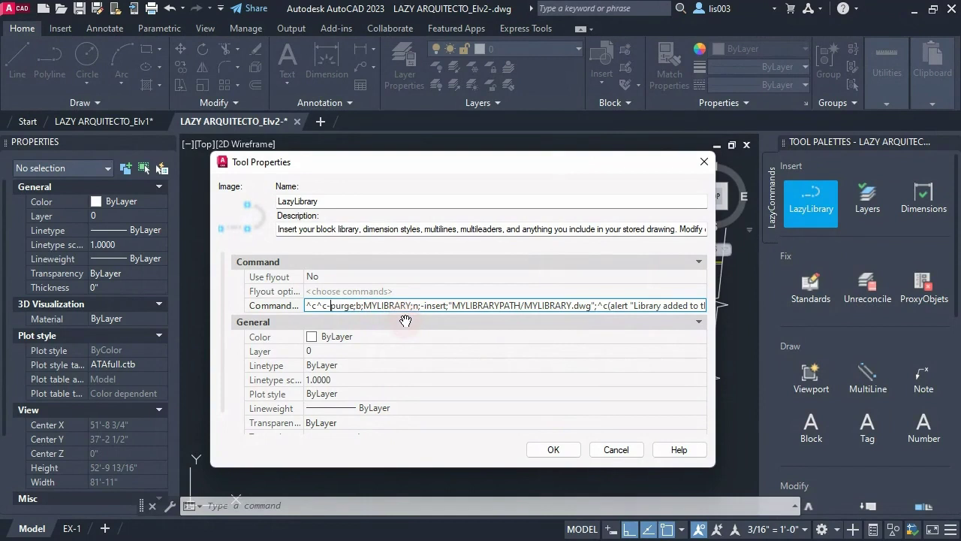
{"action": "left_click", "coordinate": [560, 229]}
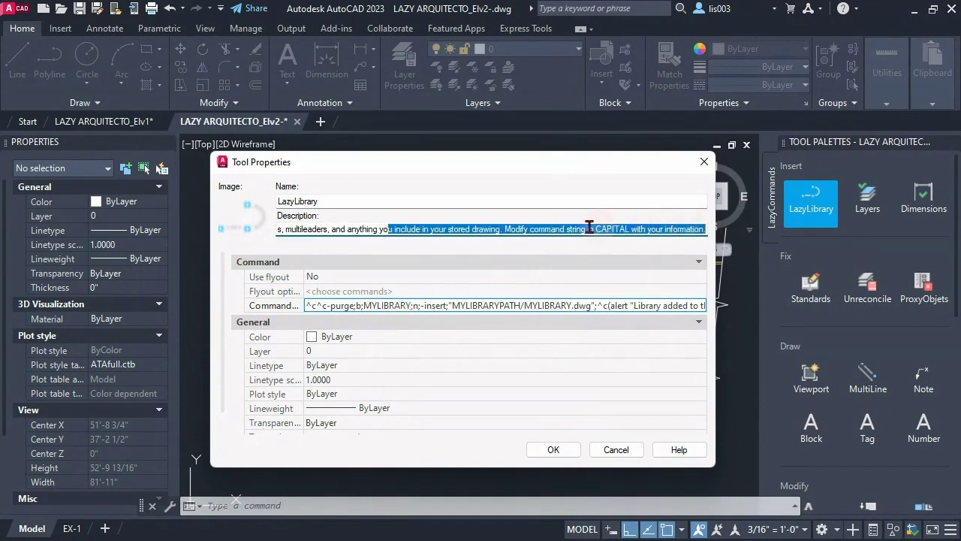
{"action": "left_click", "coordinate": [552, 229]}
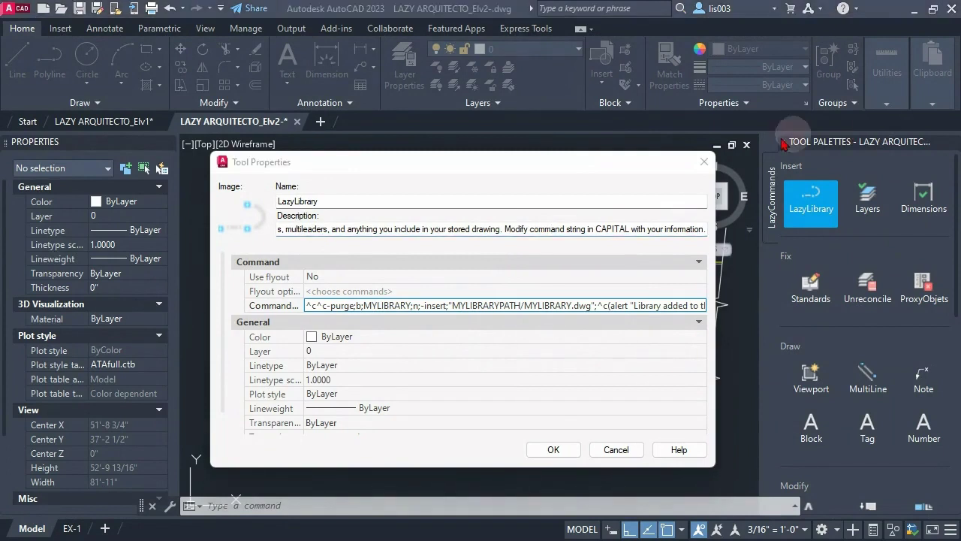
{"action": "left_click", "coordinate": [529, 231]}
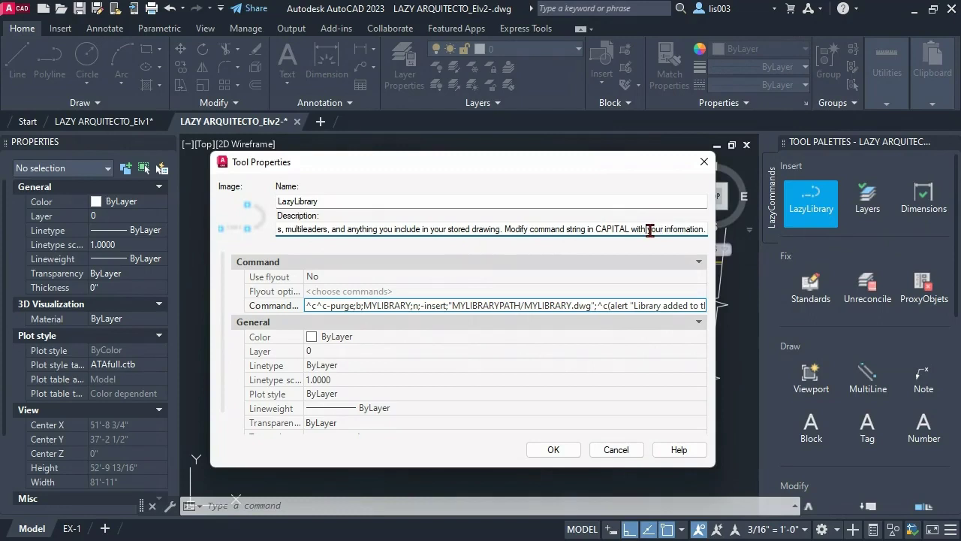
{"action": "left_click_drag", "start_coordinate": [645, 229], "coordinate": [710, 229]}
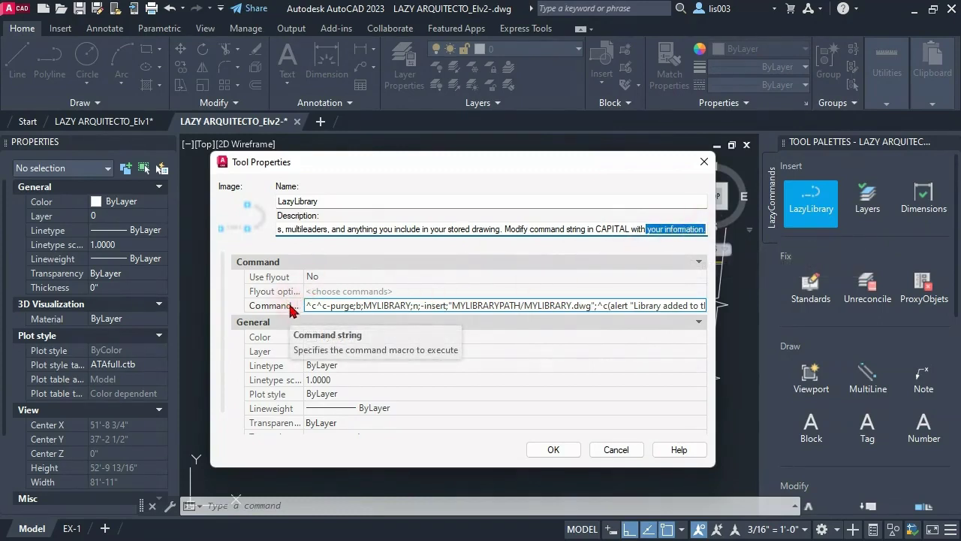
Step: Examine the purge part of the command string, including the MYLIBRARY block name
{"action": "left_click_drag", "start_coordinate": [365, 306], "coordinate": [413, 308]}
{"action": "left_click", "coordinate": [420, 308]}
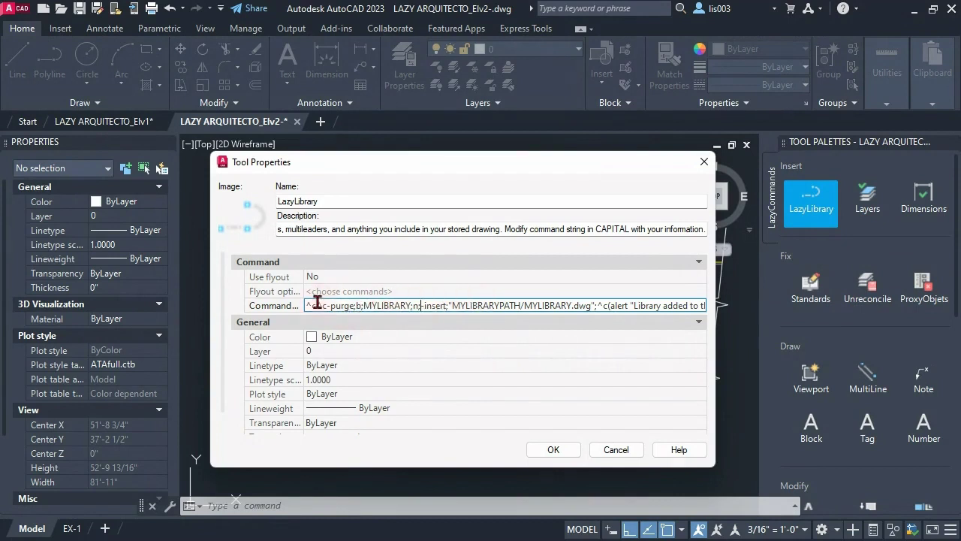
{"action": "left_click_drag", "start_coordinate": [317, 303], "coordinate": [415, 307]}
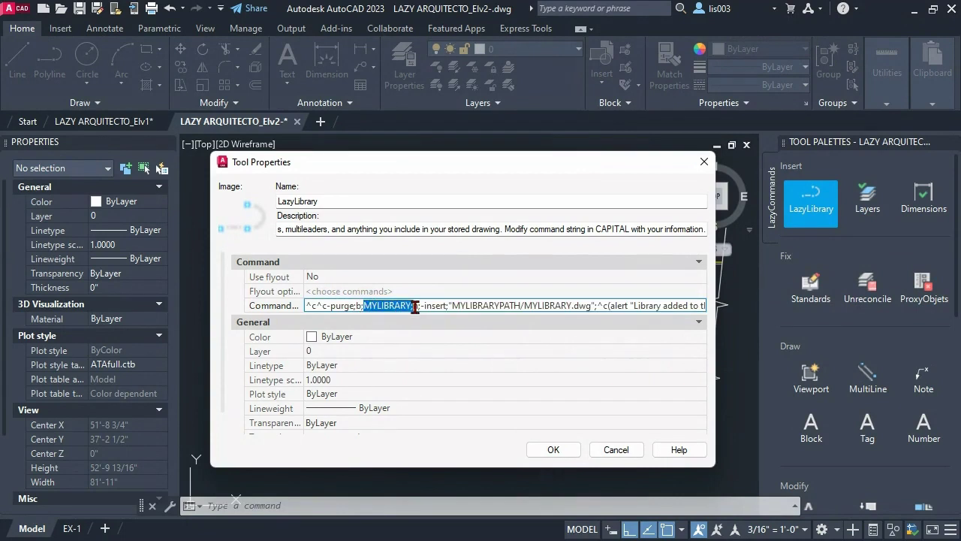
{"action": "double_click", "coordinate": [417, 306]}
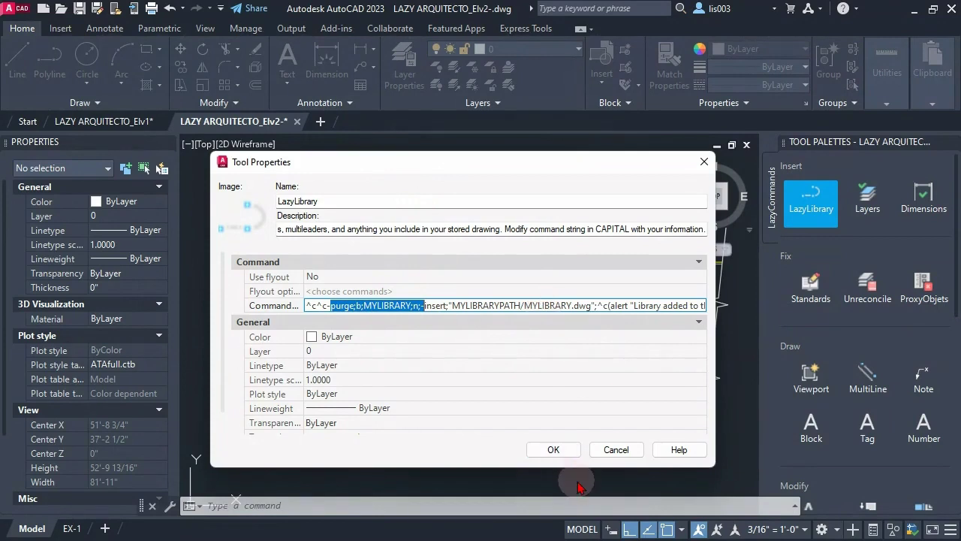
{"action": "left_click", "coordinate": [428, 305]}
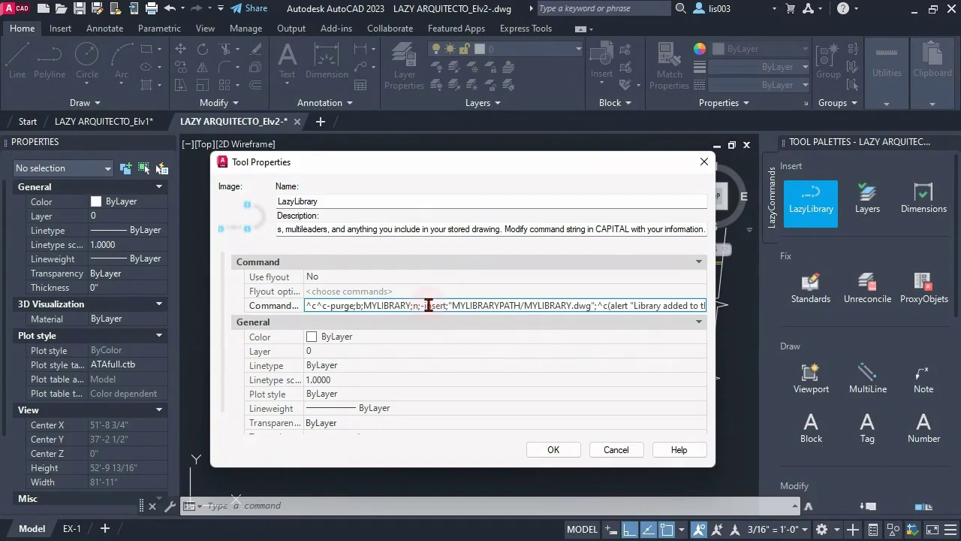
Step: Examine the insert part of the command string with its library path and file name, and the closing alert
{"action": "left_click_drag", "start_coordinate": [420, 305], "coordinate": [608, 307]}
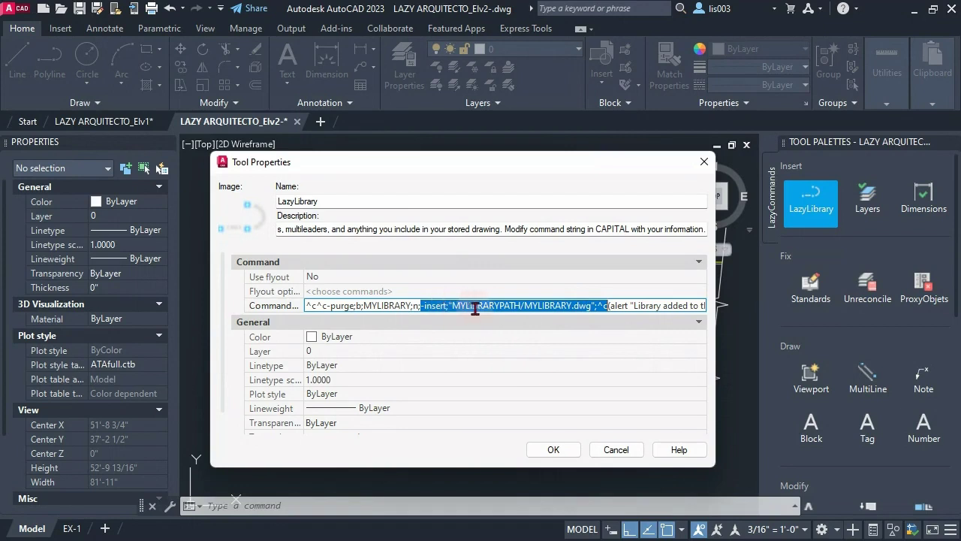
{"action": "left_click", "coordinate": [452, 307]}
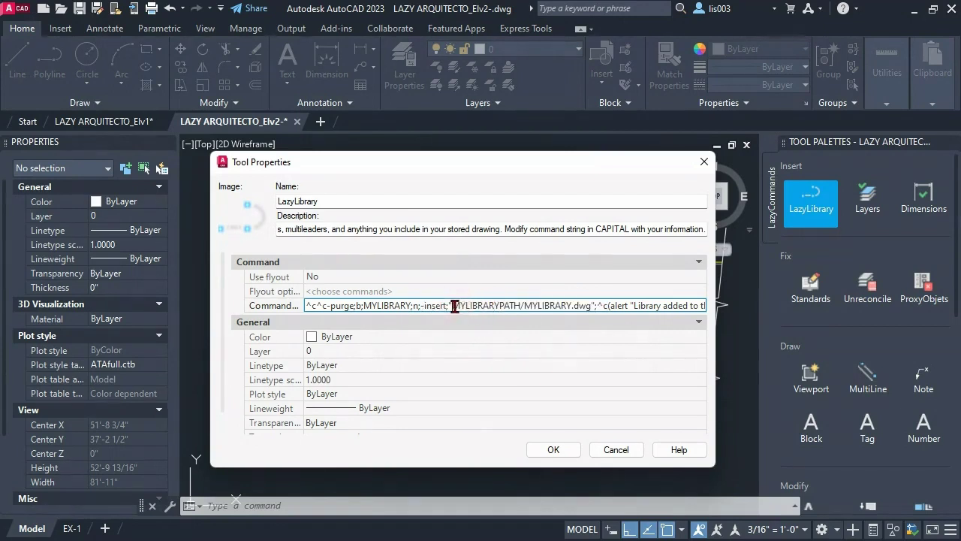
{"action": "left_click_drag", "start_coordinate": [452, 306], "coordinate": [736, 310]}
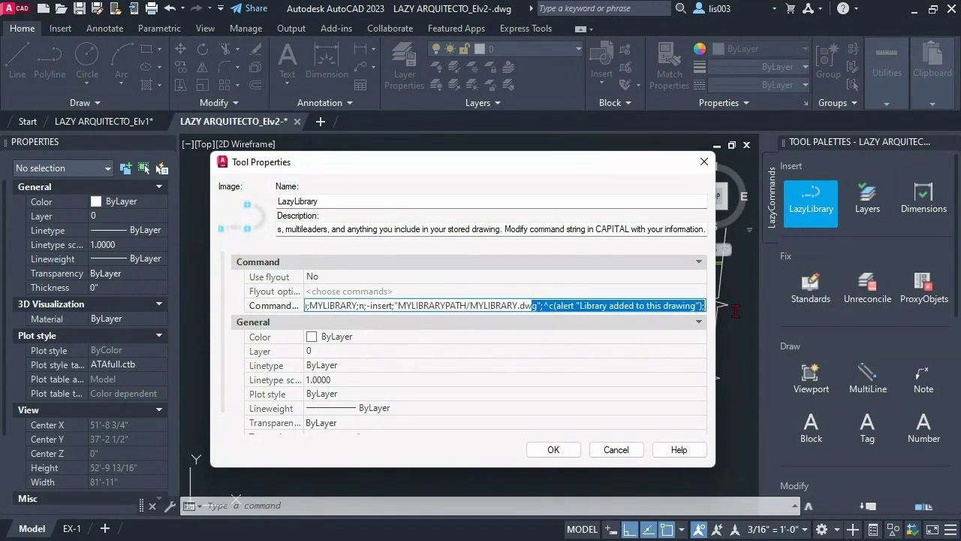
{"action": "left_click", "coordinate": [547, 307]}
{"action": "left_click_drag", "start_coordinate": [548, 307], "coordinate": [714, 309]}
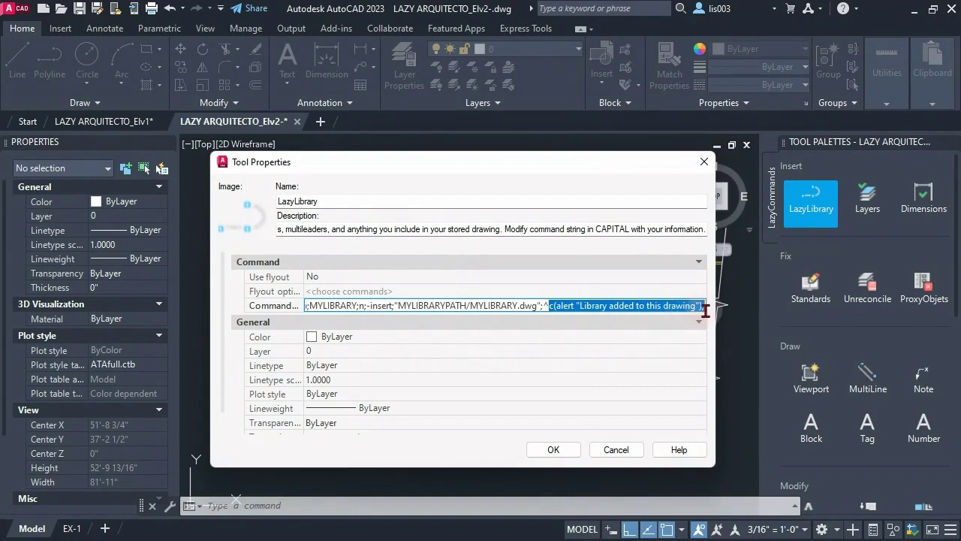
{"action": "left_click", "coordinate": [666, 306]}
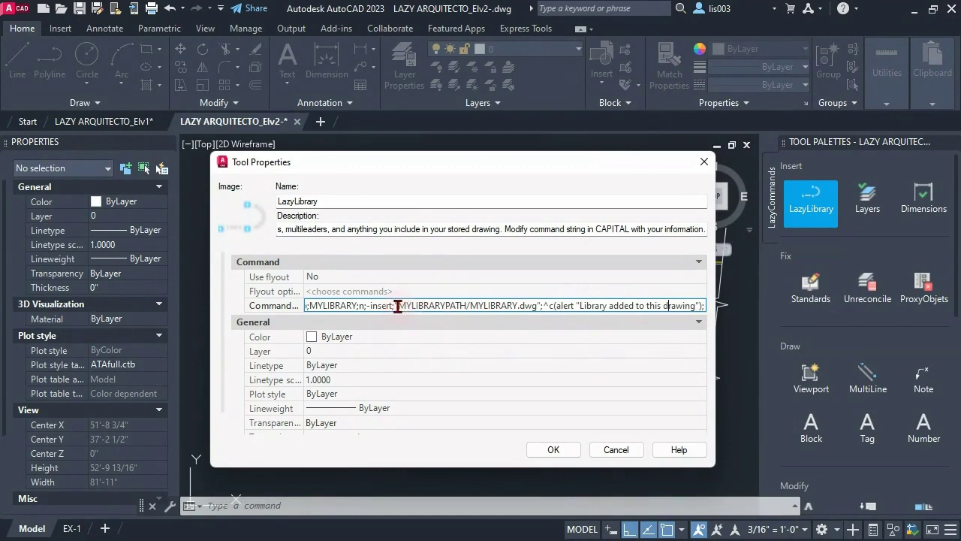
{"action": "left_click_drag", "start_coordinate": [398, 306], "coordinate": [455, 306]}
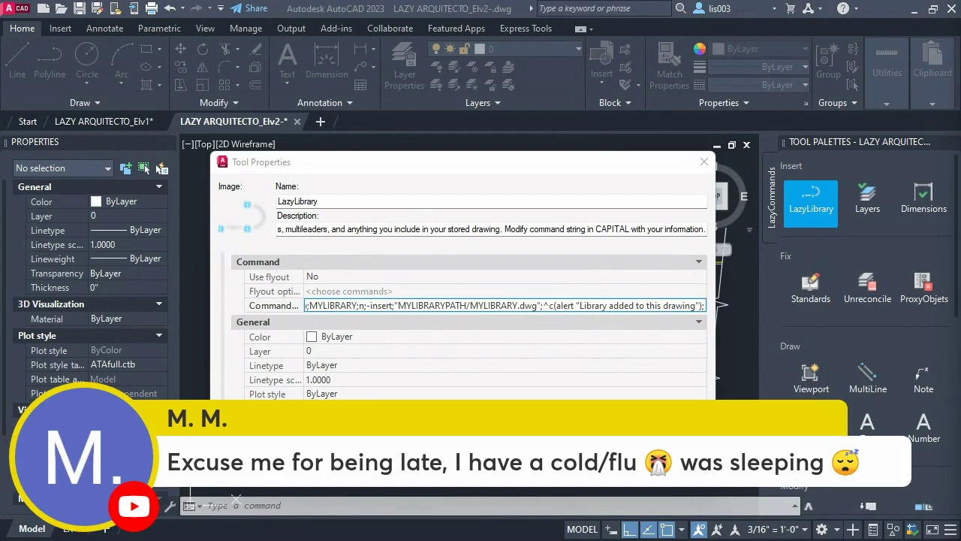
{"action": "left_click", "coordinate": [398, 305]}
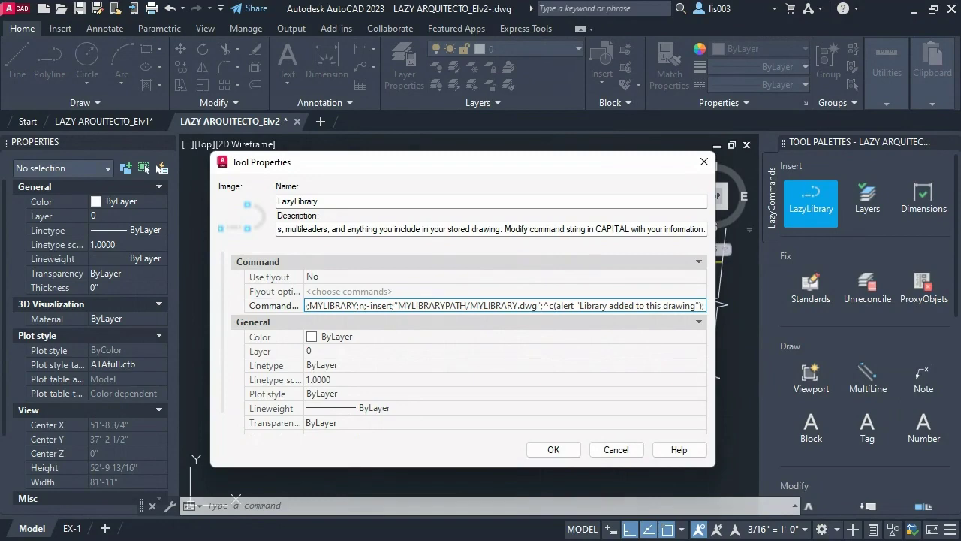
Step: Switch to File Explorer, view MYLIBRARY.dwg in the MYLIBRARY folder, move and shrink that window, and return to AutoCAD's Tool Properties dialog
{"action": "key", "text": "alt+Tab"}
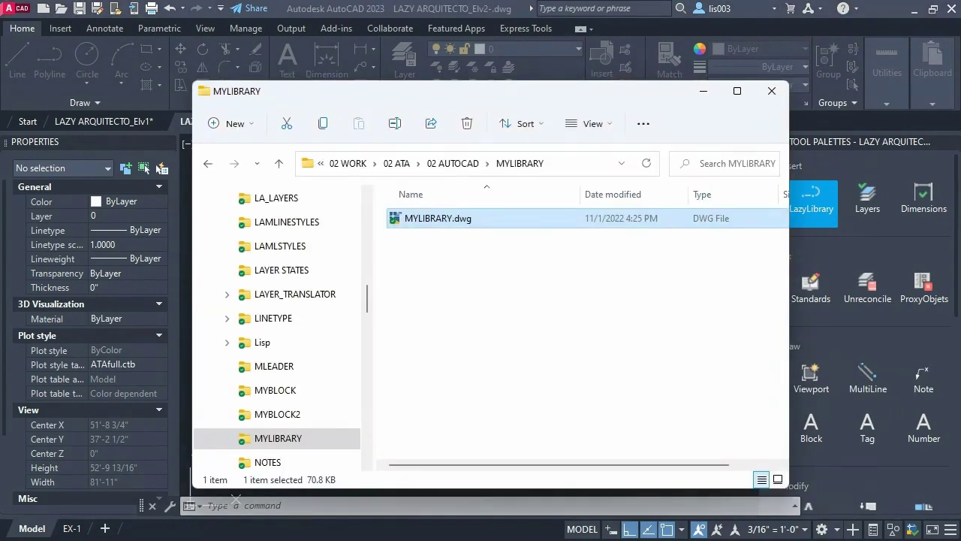
{"action": "left_click_drag", "start_coordinate": [466, 96], "coordinate": [455, 36]}
{"action": "left_click_drag", "start_coordinate": [779, 429], "coordinate": [642, 287]}
{"action": "left_click", "coordinate": [323, 306]}
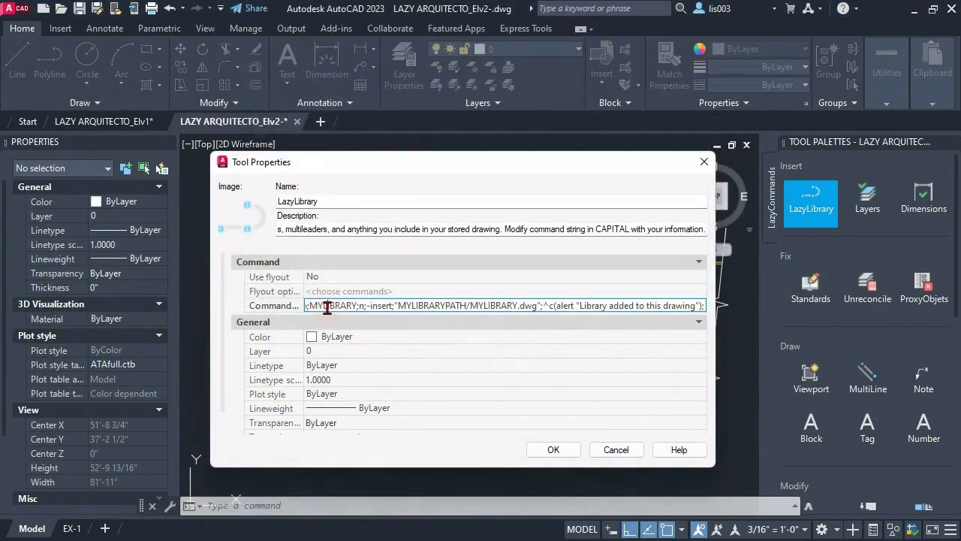
Step: Examine the start of the LazyLibrary command string, including the block name used in its purge part
{"action": "left_click_drag", "start_coordinate": [324, 305], "coordinate": [304, 305]}
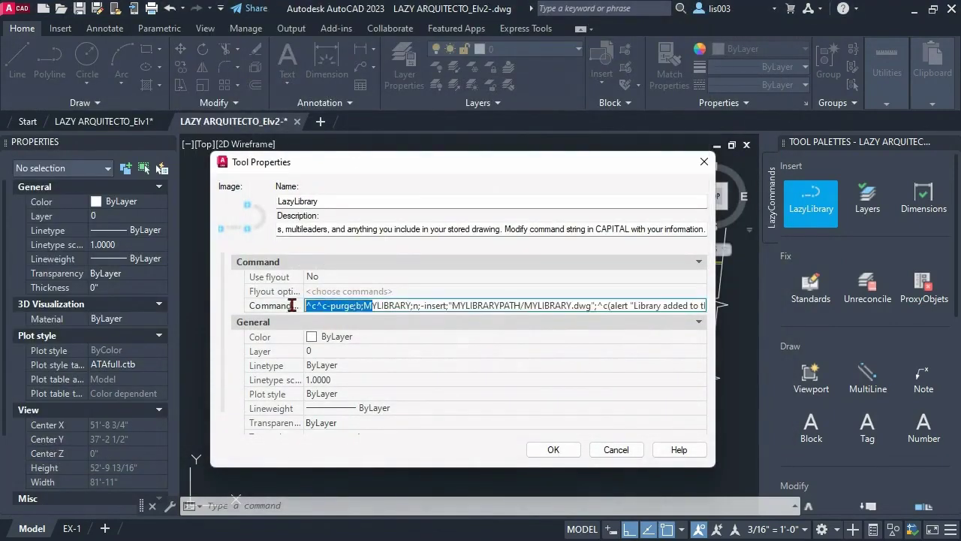
{"action": "double_click", "coordinate": [388, 306]}
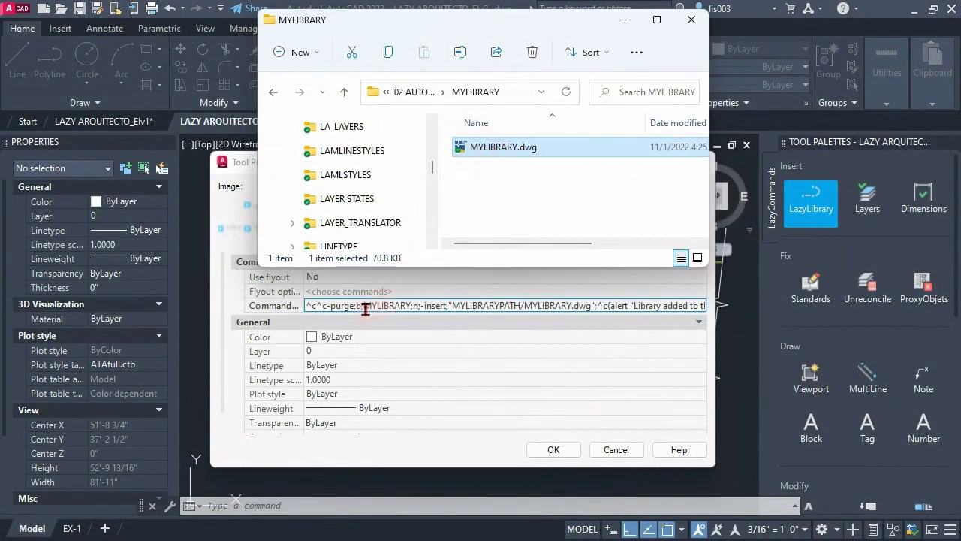
{"action": "left_click", "coordinate": [488, 152]}
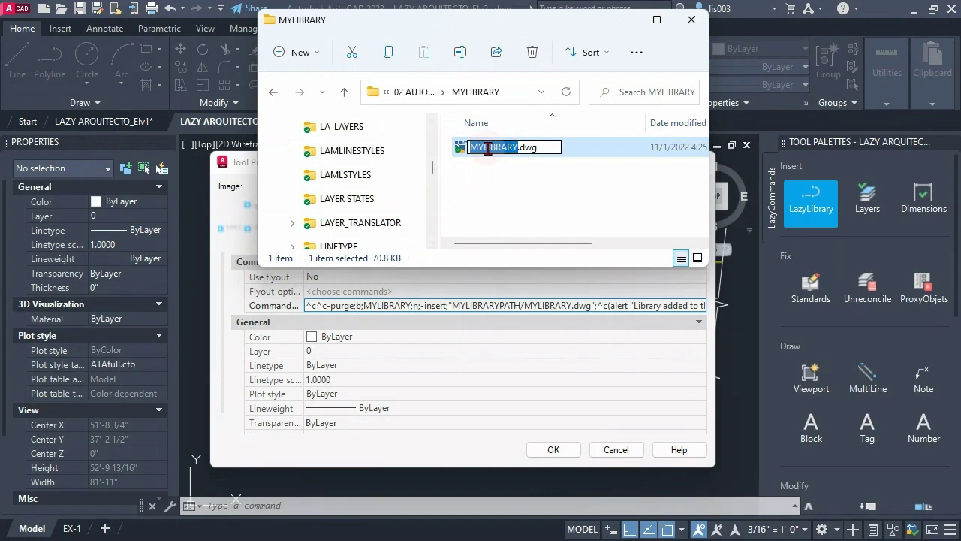
{"action": "type", "text": "lazy"}
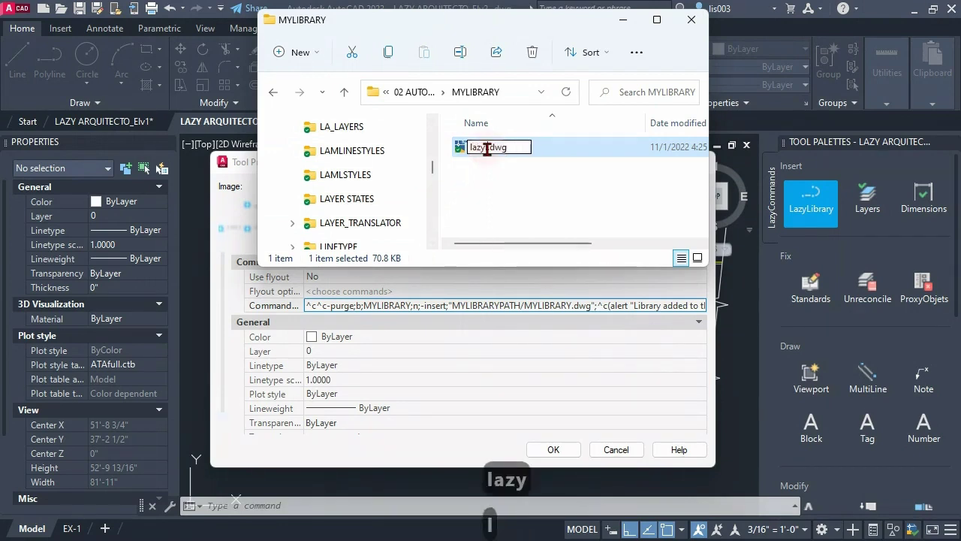
{"action": "type", "text": "library"}
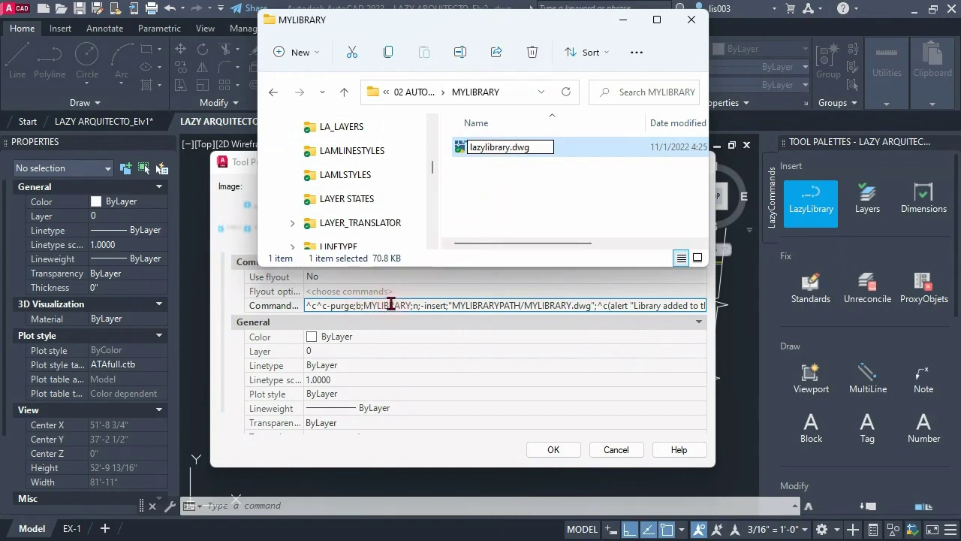
{"action": "key", "text": "Escape"}
{"action": "left_click", "coordinate": [489, 194]}
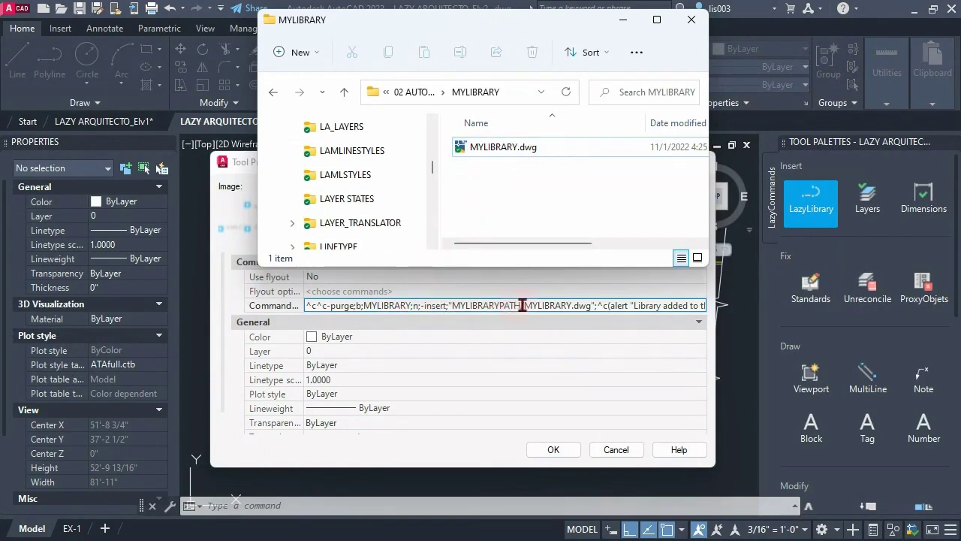
Step: Copy the MYLIBRARY folder path from File Explorer and paste it over MYLIBRARYPATH in AutoCAD's LazyLibrary command string
{"action": "left_click", "coordinate": [523, 91]}
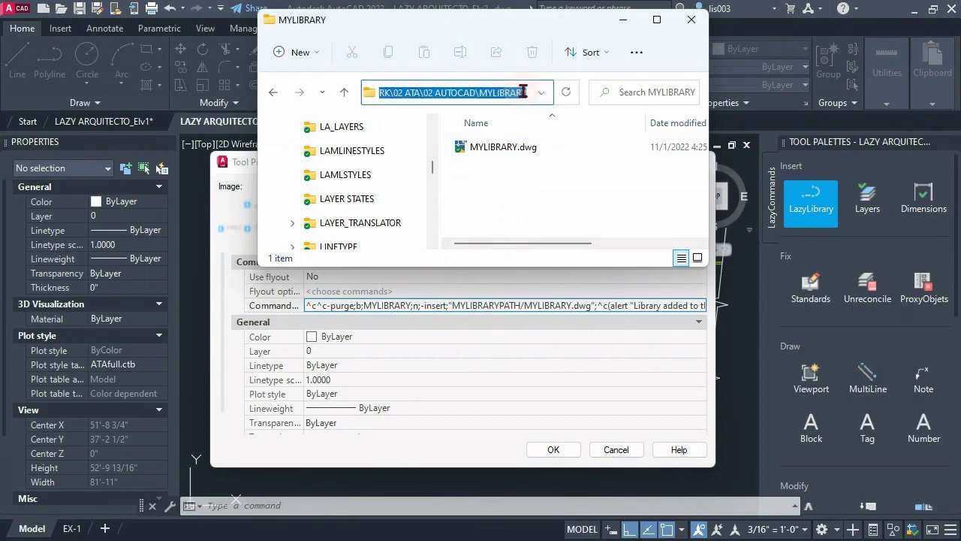
{"action": "right_click", "coordinate": [414, 92]}
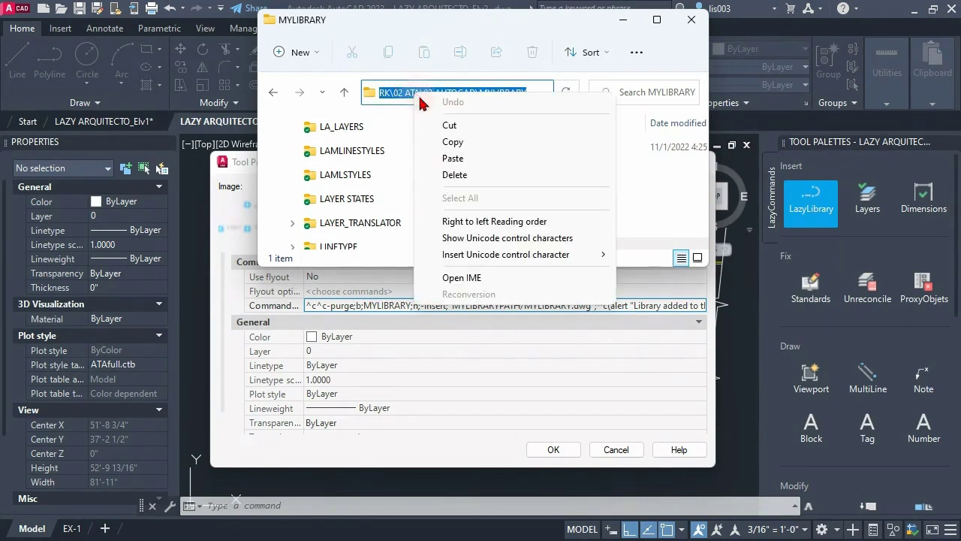
{"action": "left_click", "coordinate": [455, 143]}
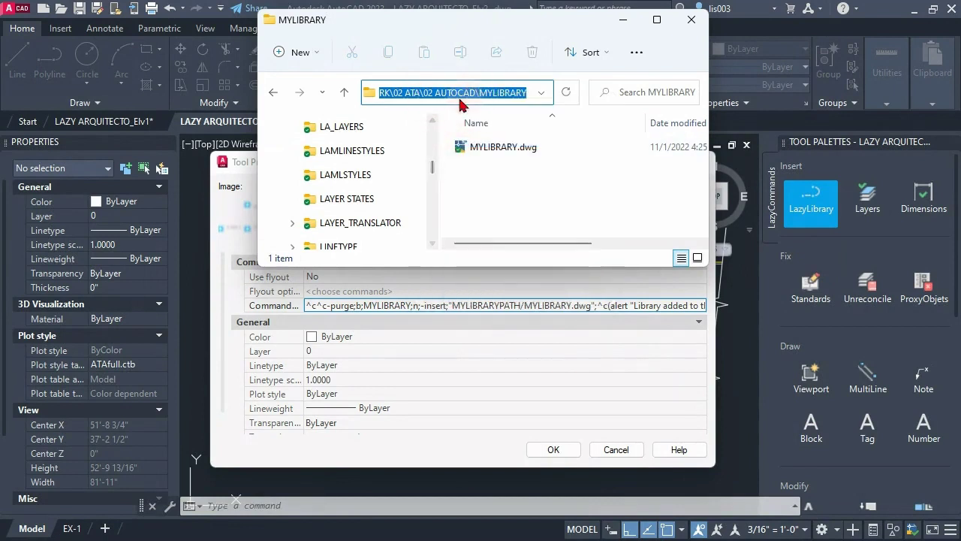
{"action": "left_click", "coordinate": [454, 306]}
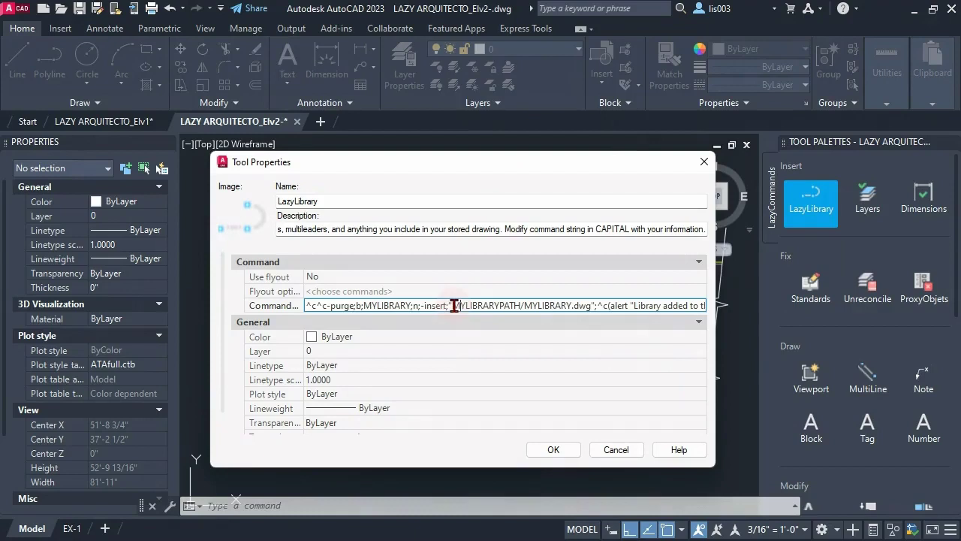
{"action": "left_click_drag", "start_coordinate": [455, 306], "coordinate": [519, 302]}
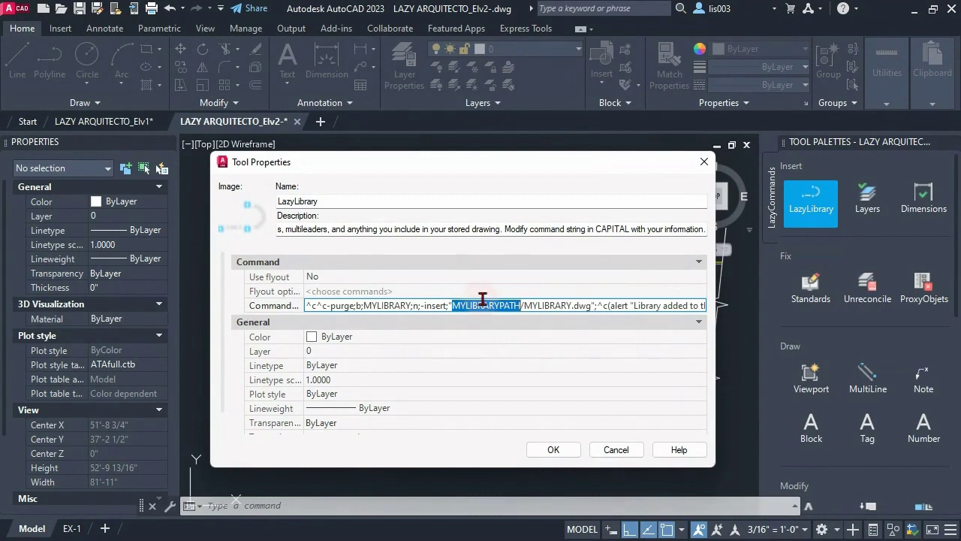
{"action": "right_click", "coordinate": [554, 305]}
{"action": "left_click", "coordinate": [578, 367]}
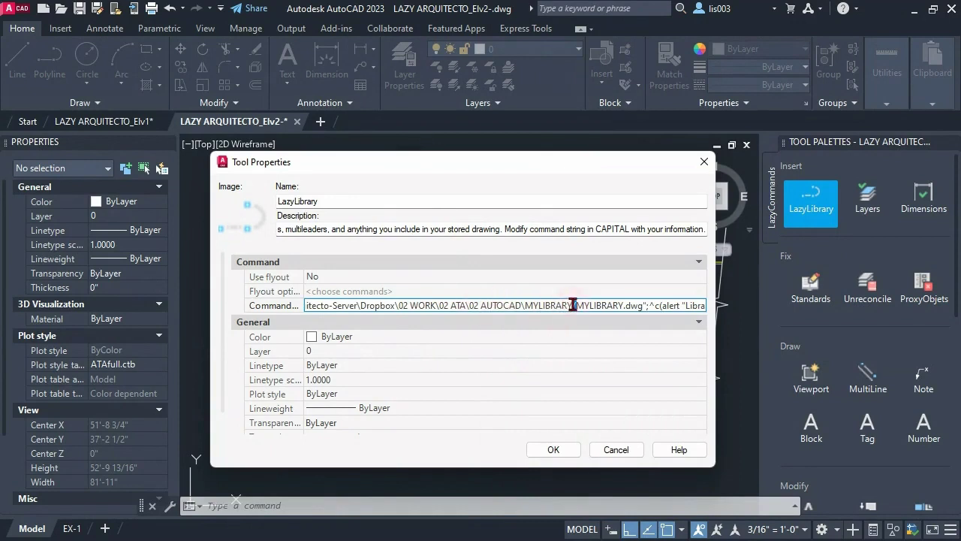
Step: Replace the path's backslashes with forward slashes so it reads C:/LazyArquitecto-Server/Dropbox/02 WORK/02 ATA/02 AUTOCAD/MYLIBRARY/MYLIBRARY.dwg
{"action": "double_click", "coordinate": [574, 304]}
{"action": "type", "text": "/"}
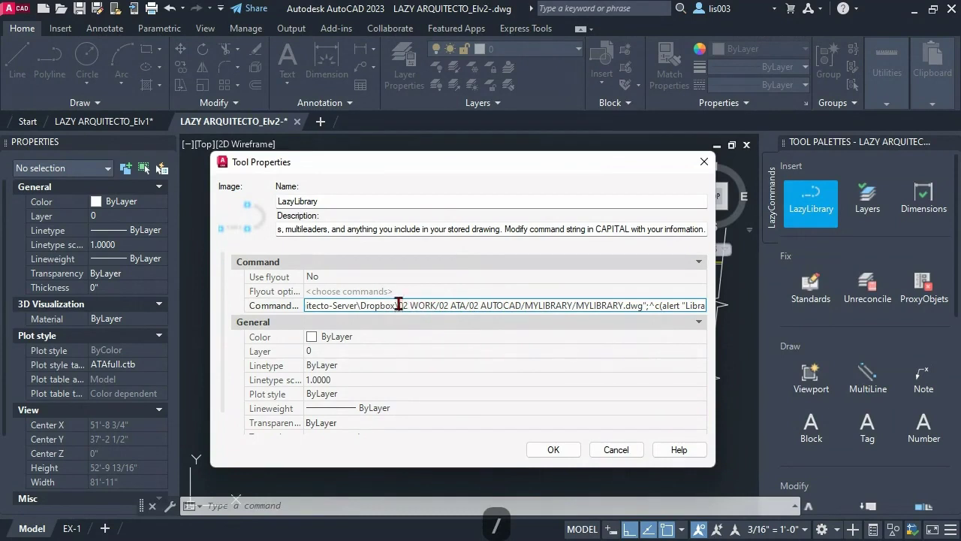
{"action": "type", "text": "/"}
{"action": "left_click", "coordinate": [359, 306]}
{"action": "key", "text": "BackSpace"}
{"action": "type", "text": "/"}
{"action": "left_click_drag", "start_coordinate": [309, 306], "coordinate": [290, 306]}
{"action": "left_click", "coordinate": [462, 306]}
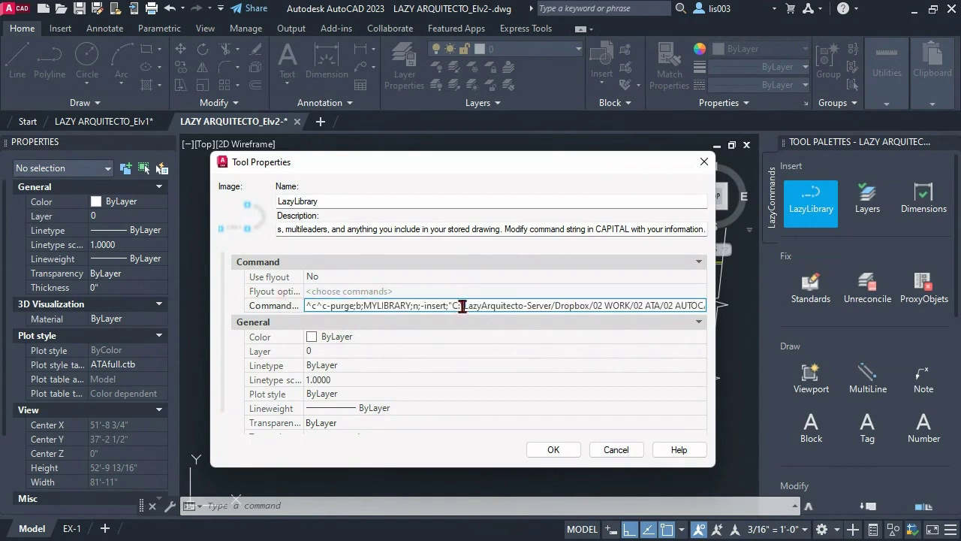
{"action": "key", "text": "ctrl+v"}
{"action": "left_click", "coordinate": [462, 306]}
{"action": "key", "text": "BackSpace"}
{"action": "type", "text": "/"}
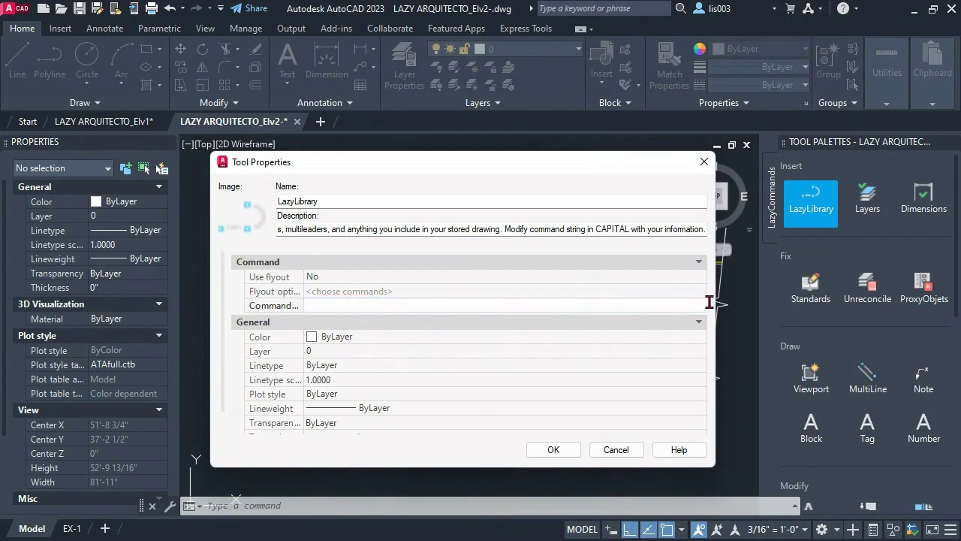
Step: Check the command string's drawing file name against MYLIBRARY.dwg in File Explorer, and save the LazyLibrary tool properties in AutoCAD
{"action": "left_click", "coordinate": [708, 303]}
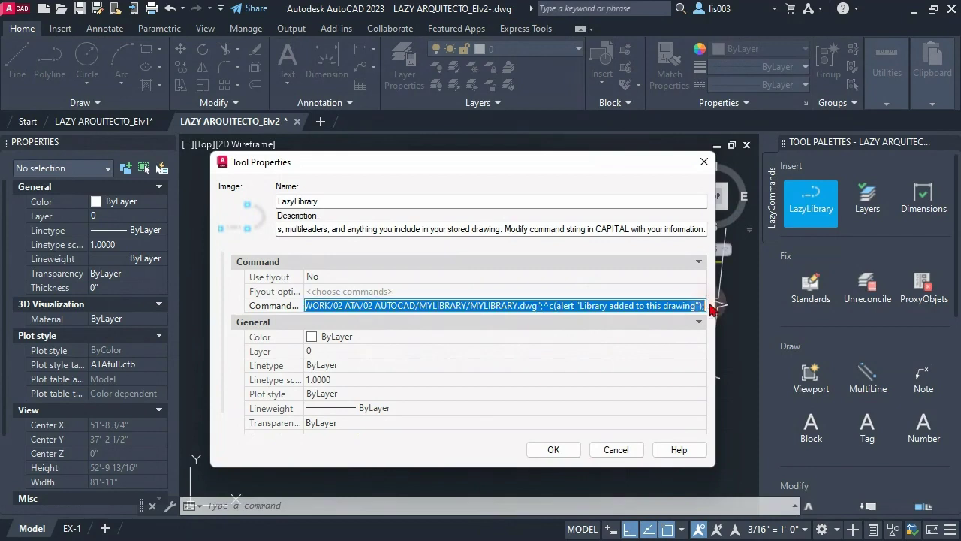
{"action": "left_click", "coordinate": [511, 305]}
{"action": "double_click", "coordinate": [473, 305]}
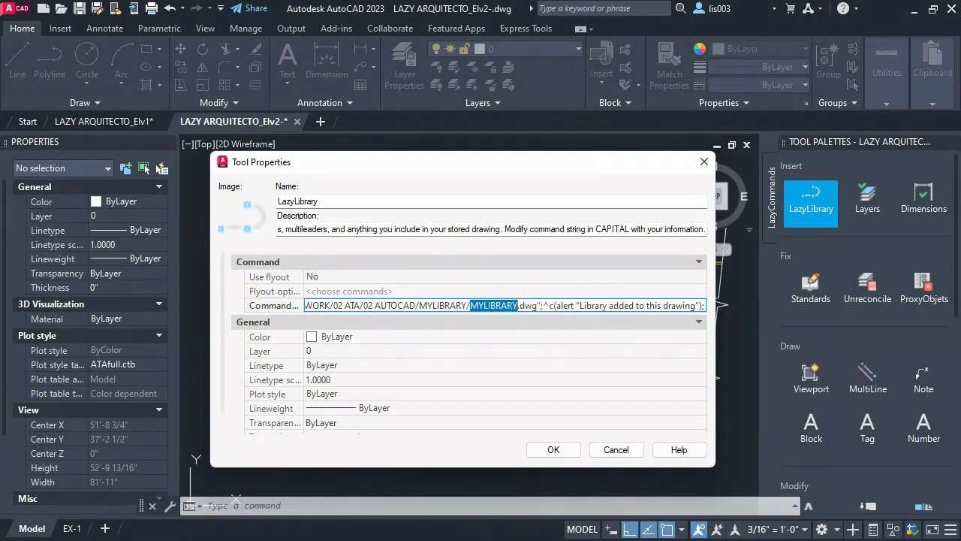
{"action": "key", "text": "alt+Tab"}
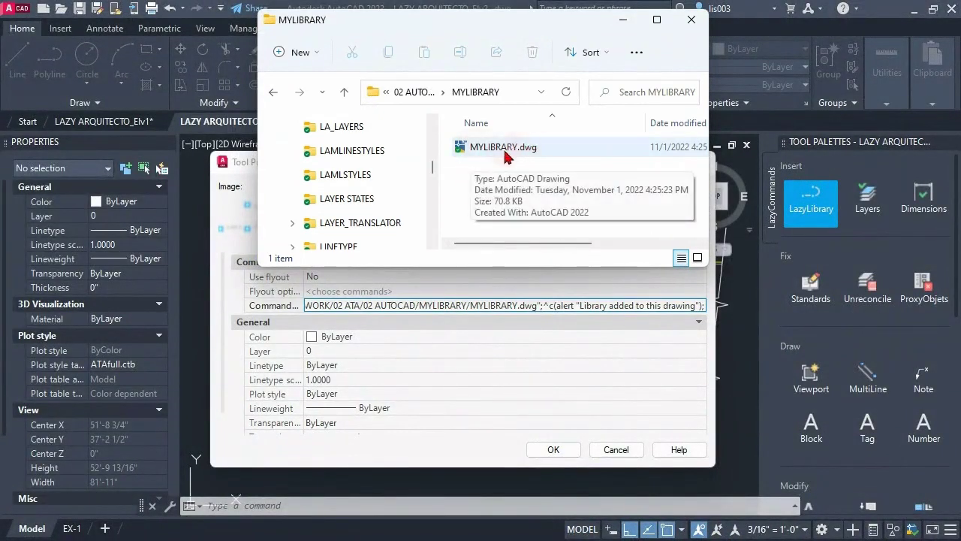
{"action": "left_click", "coordinate": [479, 307]}
{"action": "left_click_drag", "start_coordinate": [478, 306], "coordinate": [535, 309]}
{"action": "left_click", "coordinate": [576, 297]}
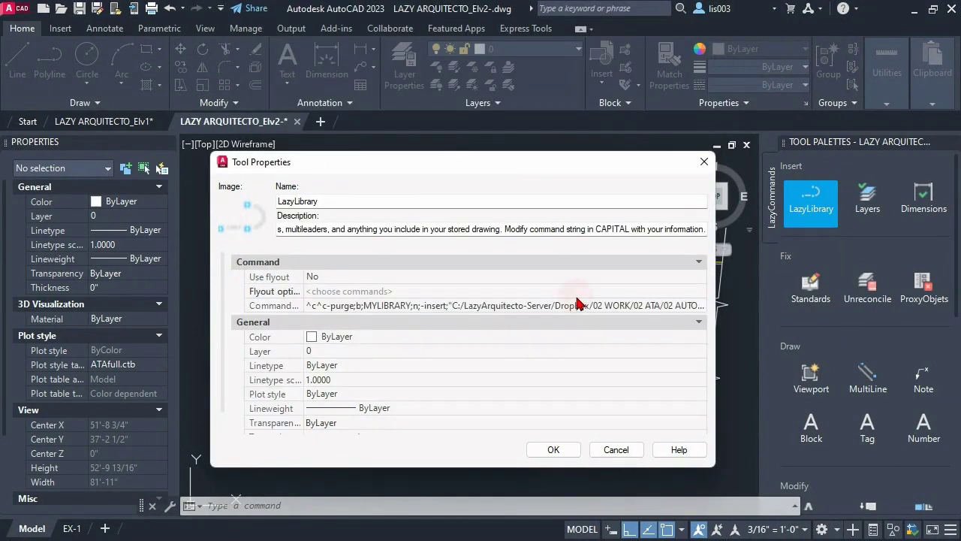
{"action": "key", "text": "Return"}
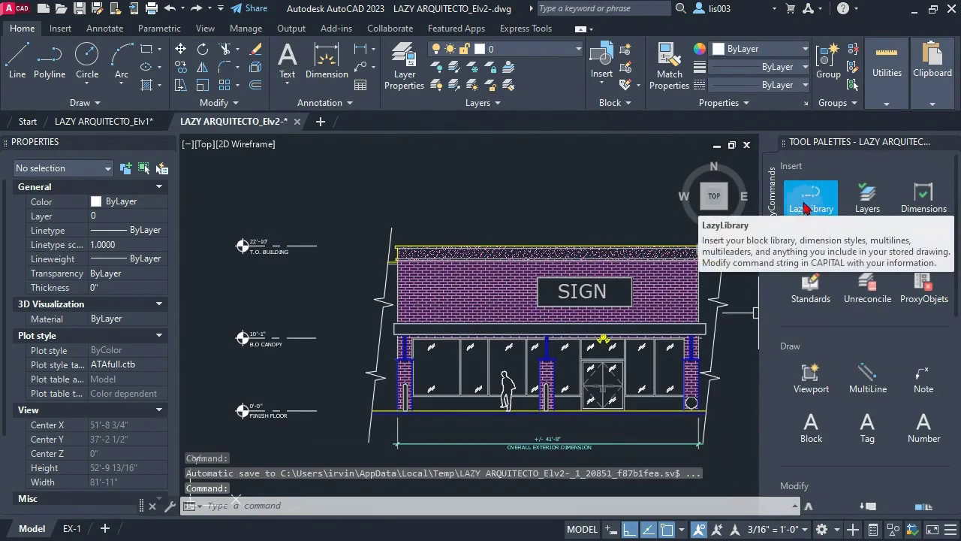
Step: Check which multileader styles the elevation drawing contains before the library is inserted, and close the Multileader Style Manager
{"action": "middle_click_drag", "start_coordinate": [461, 299], "coordinate": [380, 294]}
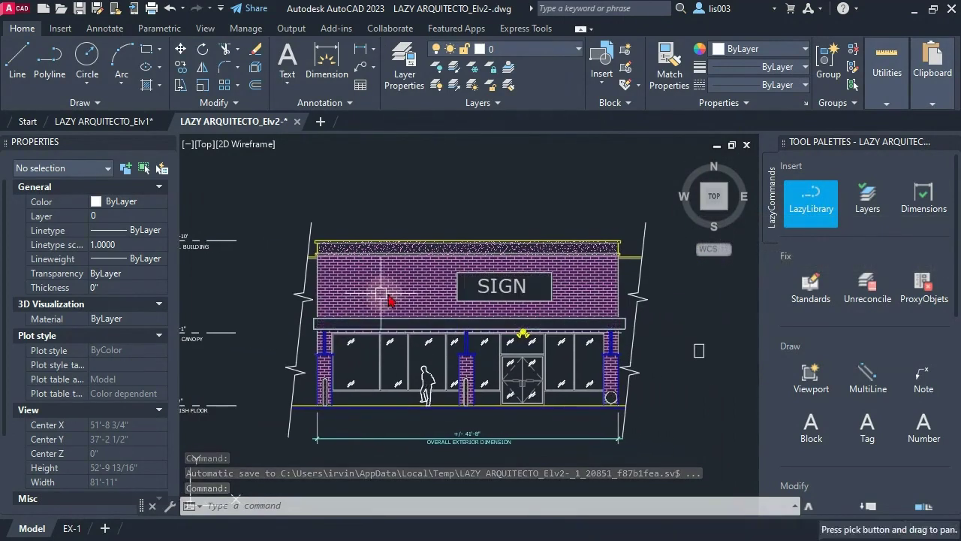
{"action": "mouse_move", "coordinate": [446, 335]}
{"action": "middle_mouse_down"}
{"action": "mouse_move", "coordinate": [488, 302]}
{"action": "mouse_move", "coordinate": [476, 320]}
{"action": "middle_mouse_up"}
{"action": "type", "text": "ml"}
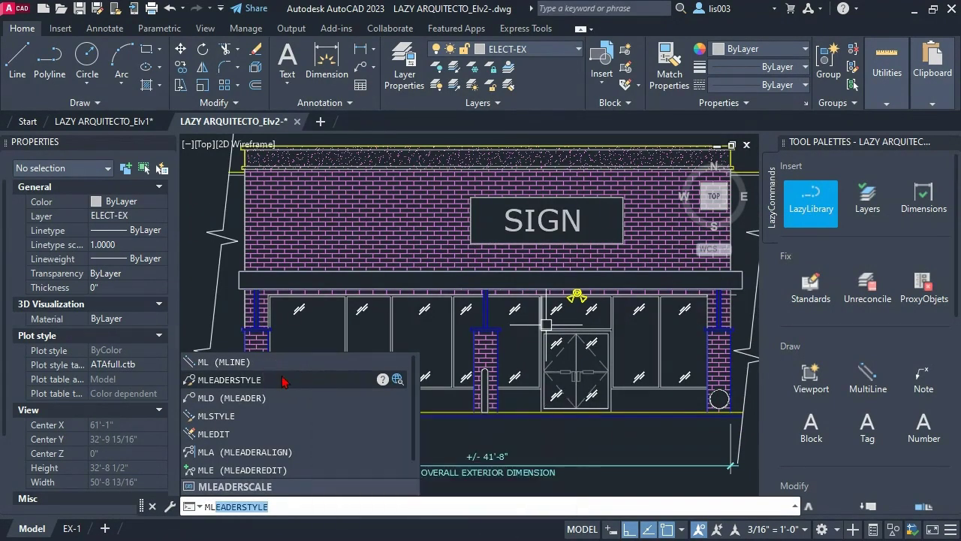
{"action": "left_click", "coordinate": [285, 381]}
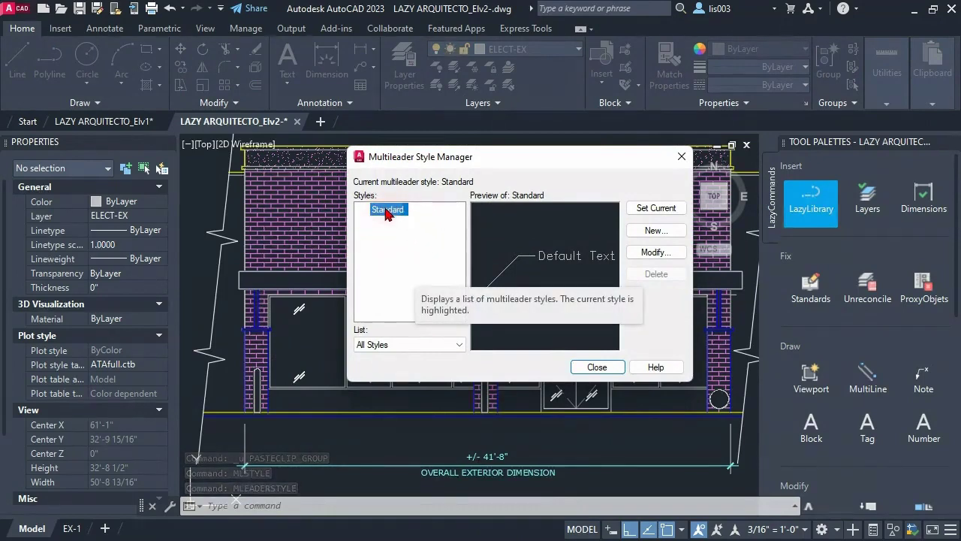
{"action": "left_click", "coordinate": [389, 241]}
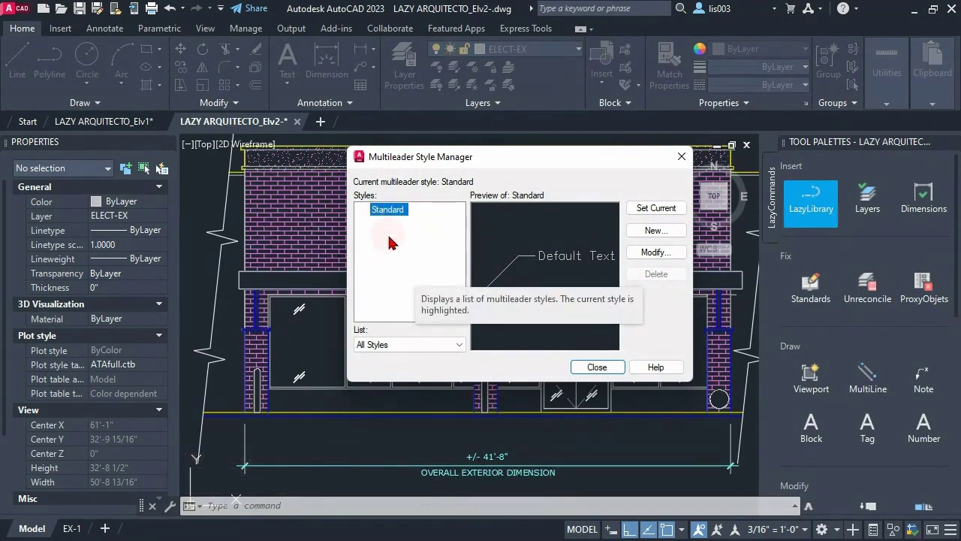
{"action": "left_click", "coordinate": [591, 368]}
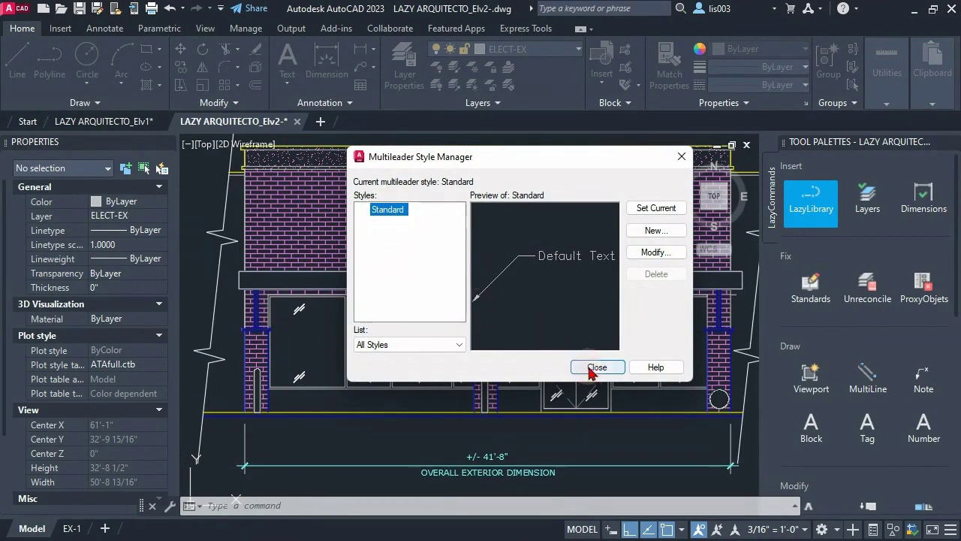
Step: Review the drawing's existing dimension styles, including ARCH-64, and close the Dimension Style Manager
{"action": "type", "text": "dims"}
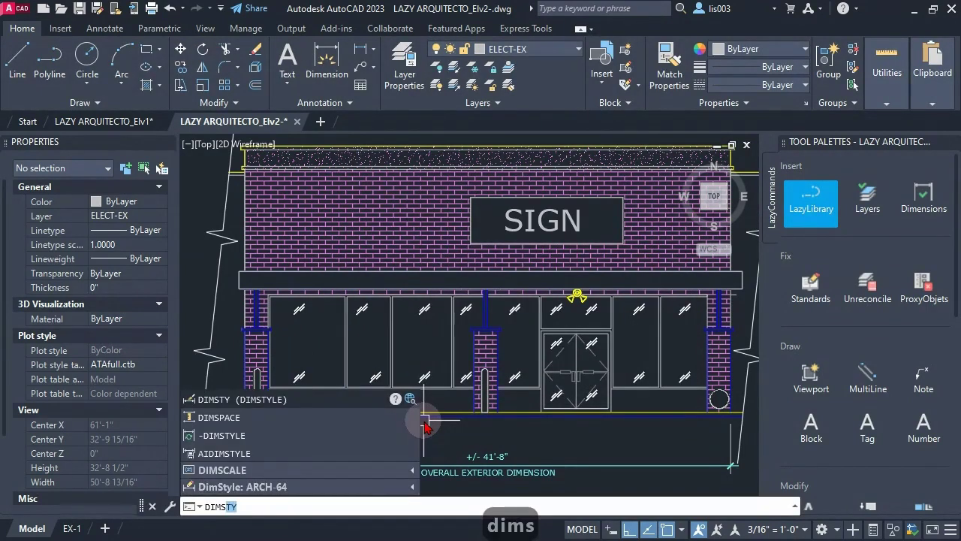
{"action": "key", "text": "Return"}
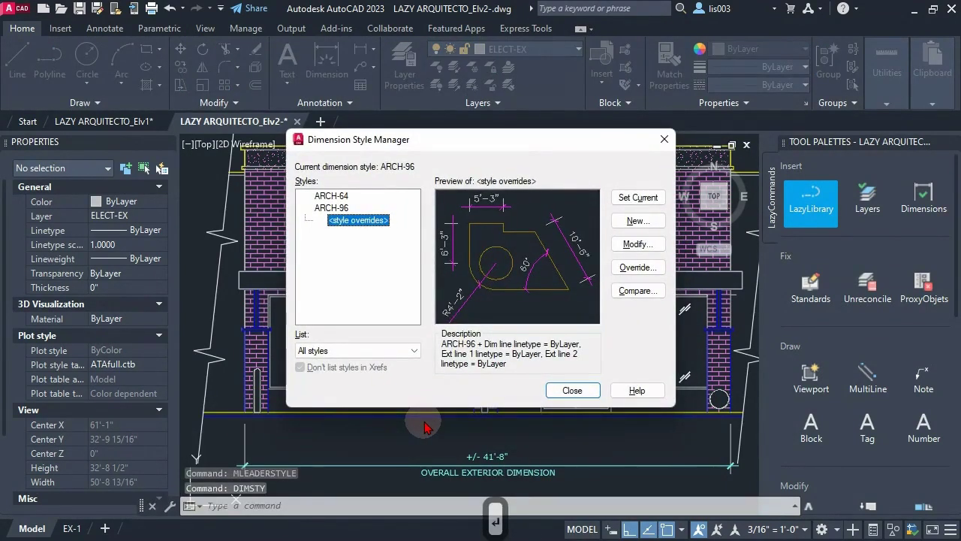
{"action": "left_click", "coordinate": [331, 196]}
{"action": "left_click", "coordinate": [572, 390]}
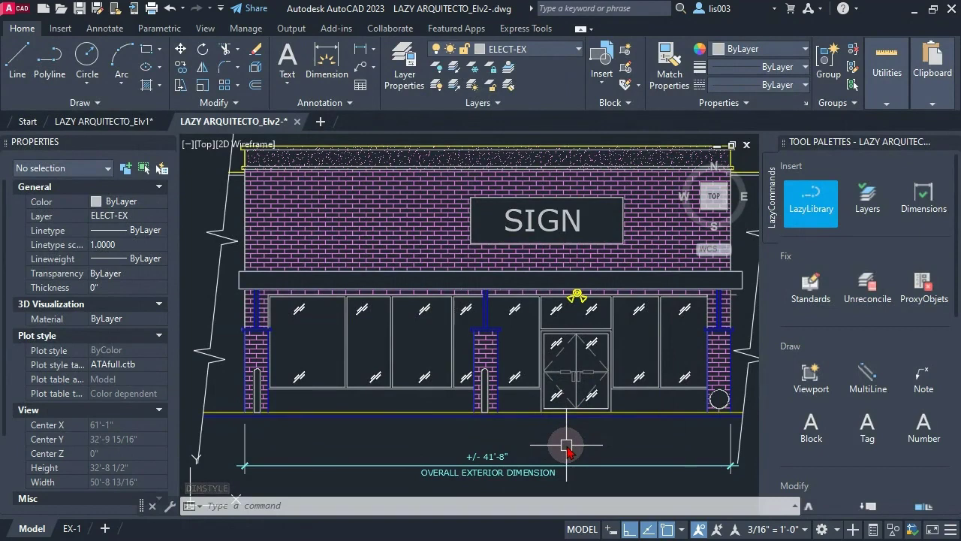
Step: Run the LazyLibrary palette command to add the stored library to the drawing and dismiss its alert
{"action": "middle_click_drag", "start_coordinate": [566, 445], "coordinate": [557, 437]}
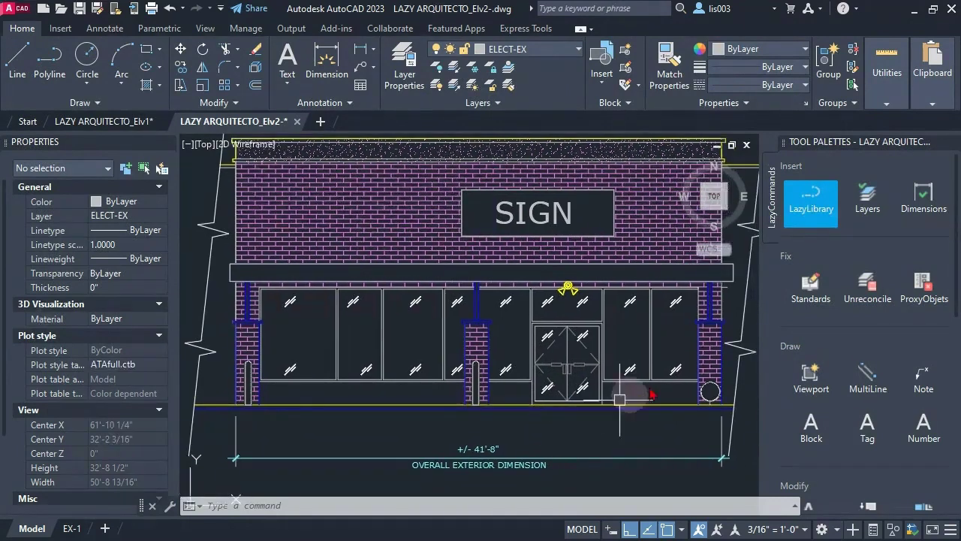
{"action": "left_click", "coordinate": [813, 203]}
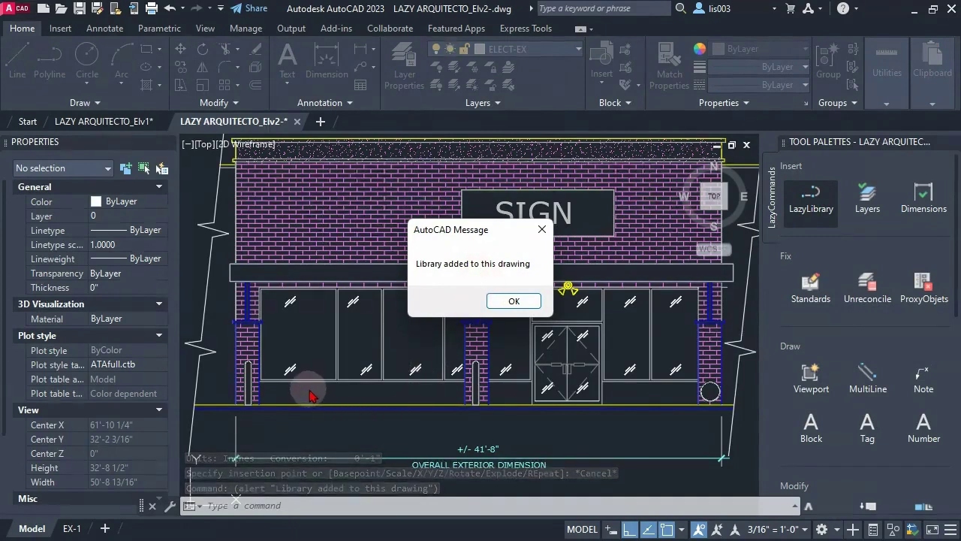
{"action": "key", "text": "Return"}
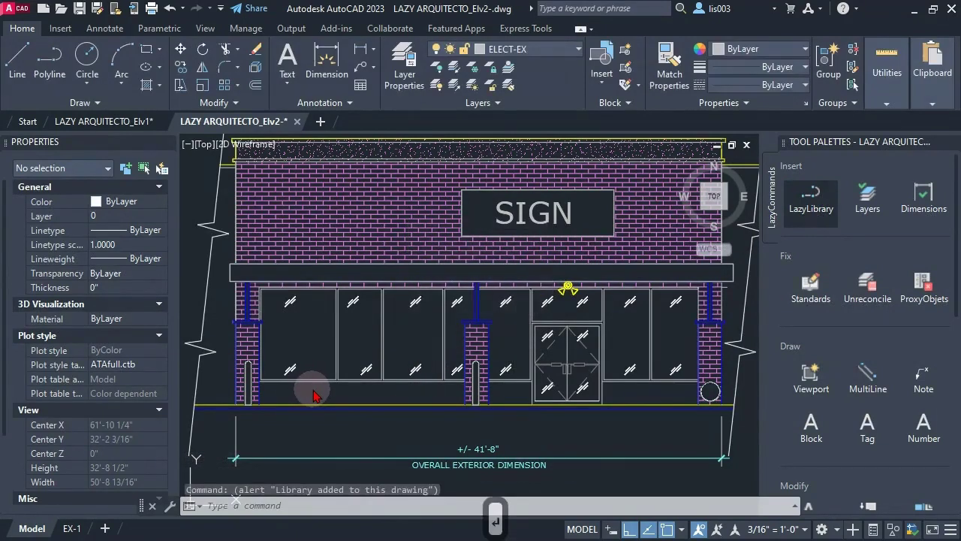
Step: Preview the imported MYMULTILEADER style in the Multileader Style Manager and close the manager
{"action": "type", "text": "nl"}
{"action": "key", "text": "Escape"}
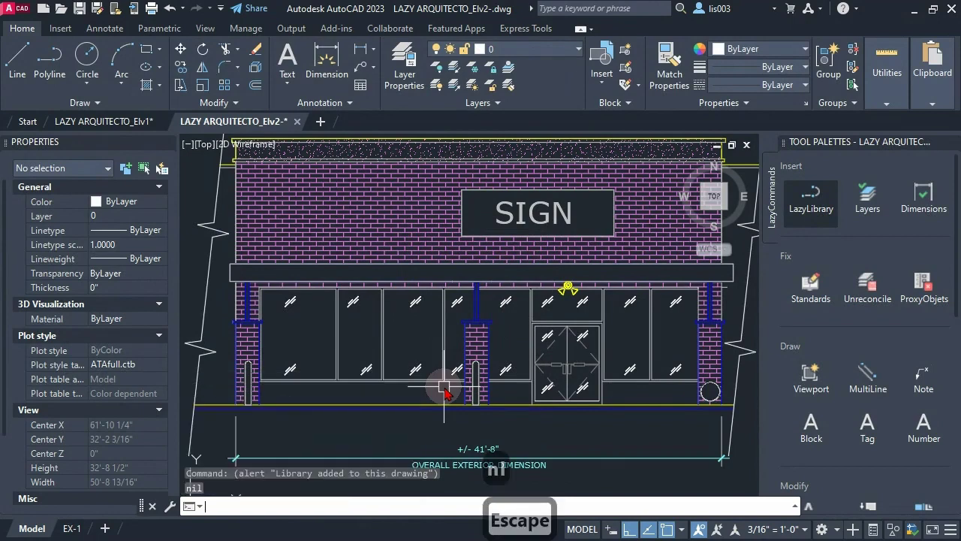
{"action": "type", "text": "ml"}
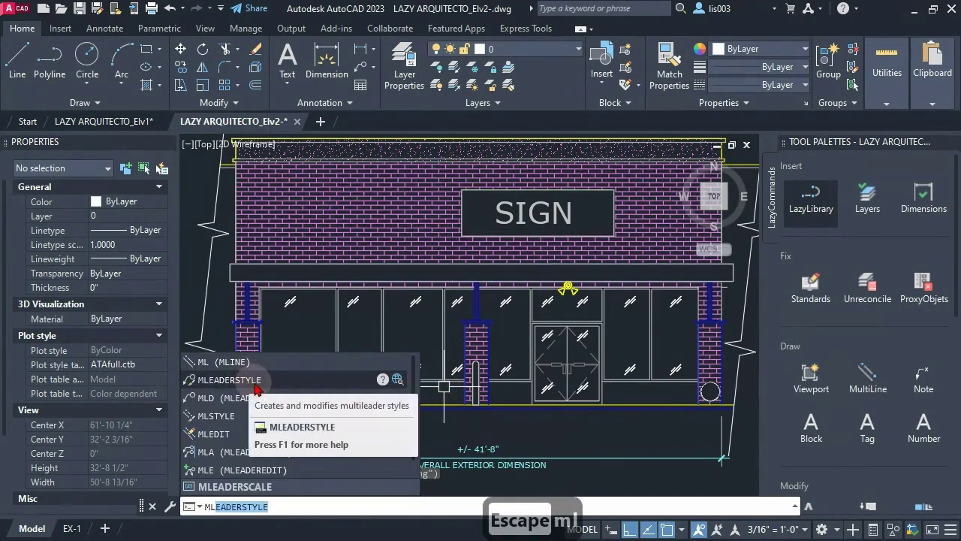
{"action": "left_click", "coordinate": [229, 380]}
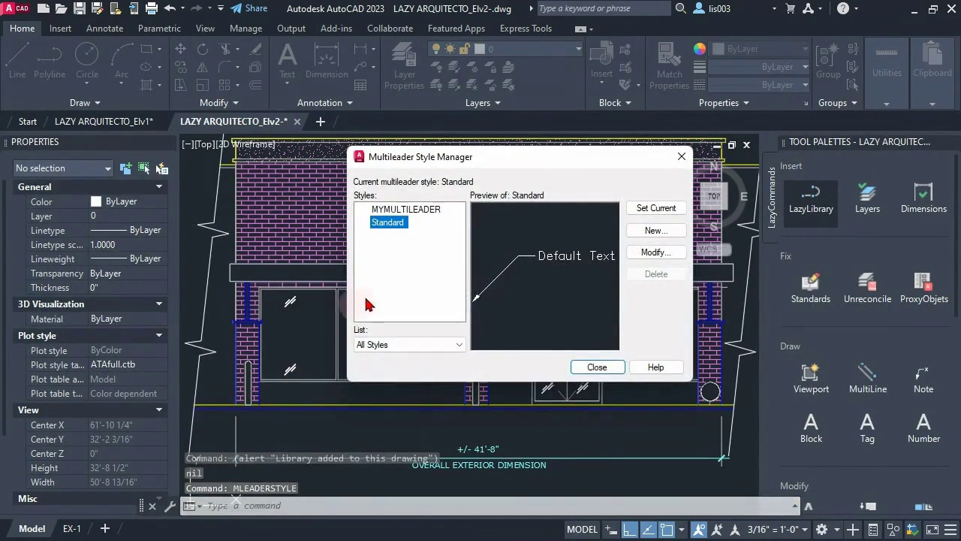
{"action": "left_click", "coordinate": [423, 212]}
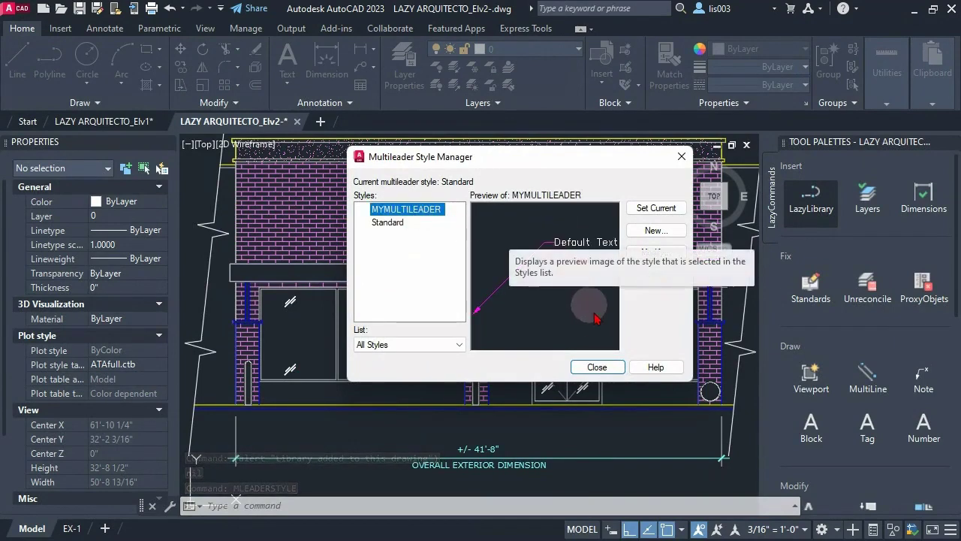
{"action": "left_click", "coordinate": [597, 367]}
Step: Preview the imported MYDIMSTYLE style in the Dimension Style Manager and close the manager
{"action": "type", "text": "d"}
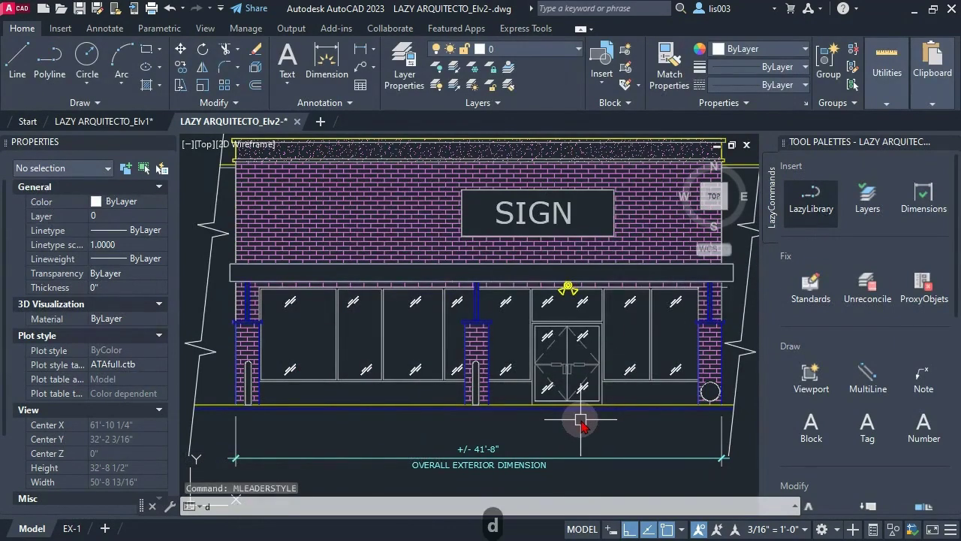
{"action": "type", "text": "imsty"}
{"action": "key", "text": "Return"}
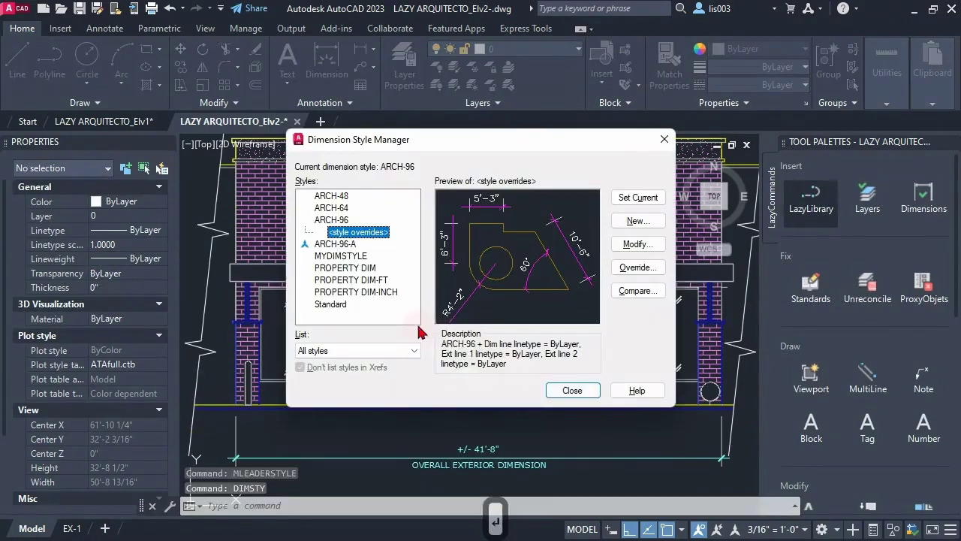
{"action": "left_click", "coordinate": [335, 257]}
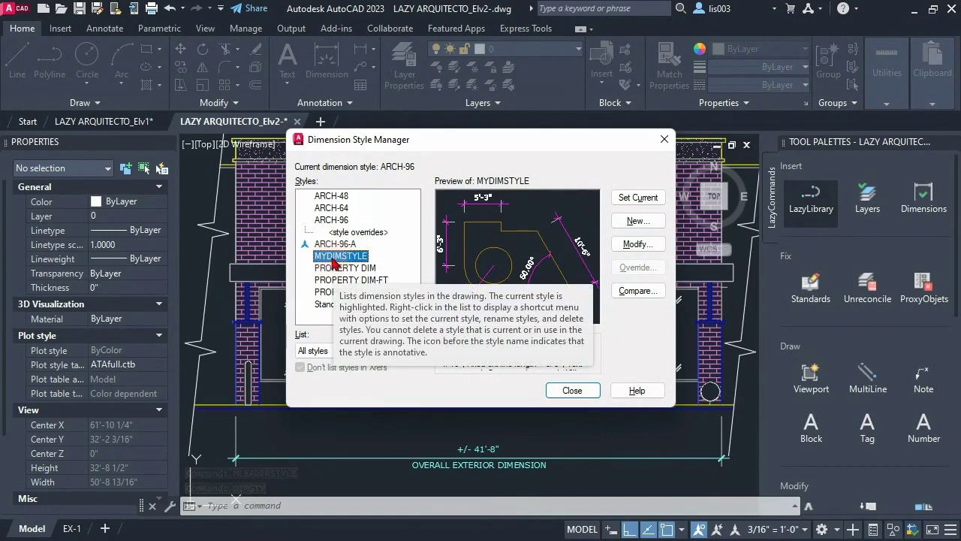
{"action": "left_click", "coordinate": [556, 390]}
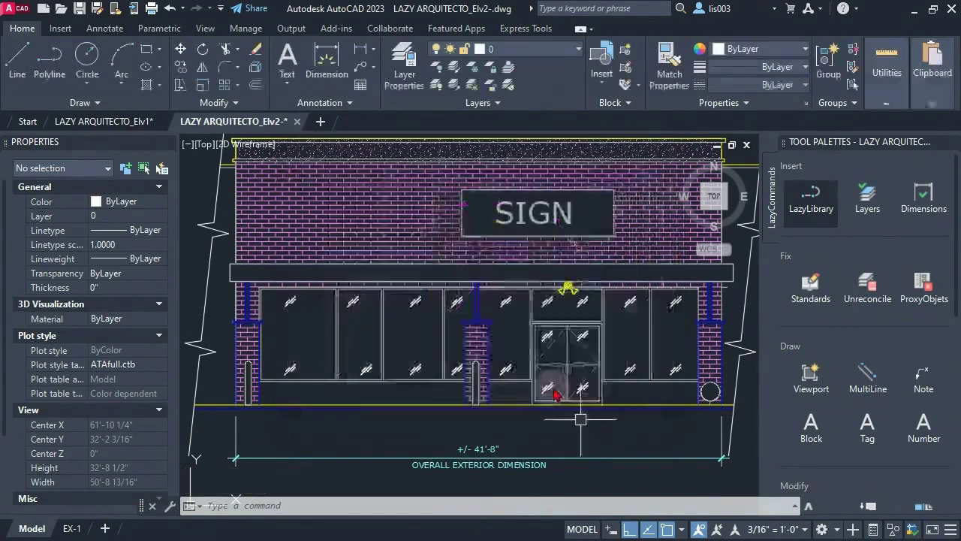